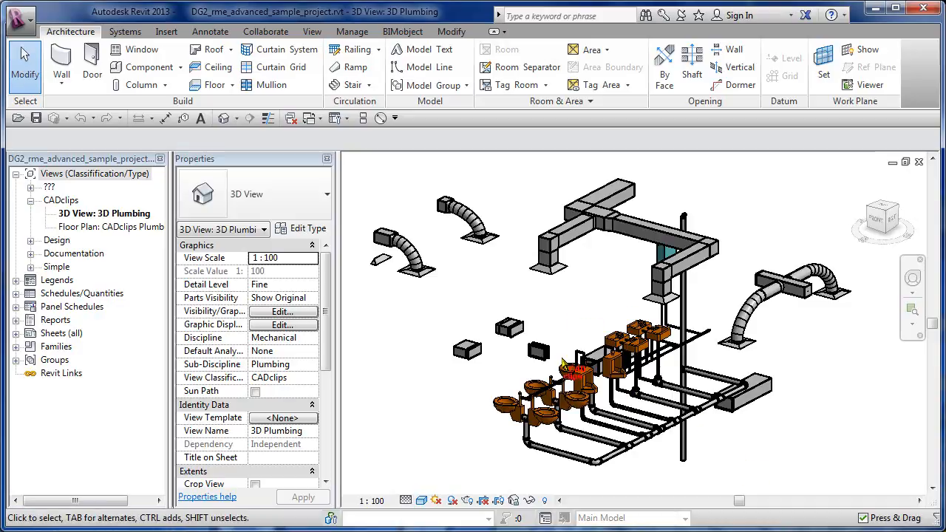
Hide the entire categories of the two separate flex duct runs and their air terminals in the 3D Plumbing view.
click(117, 211)
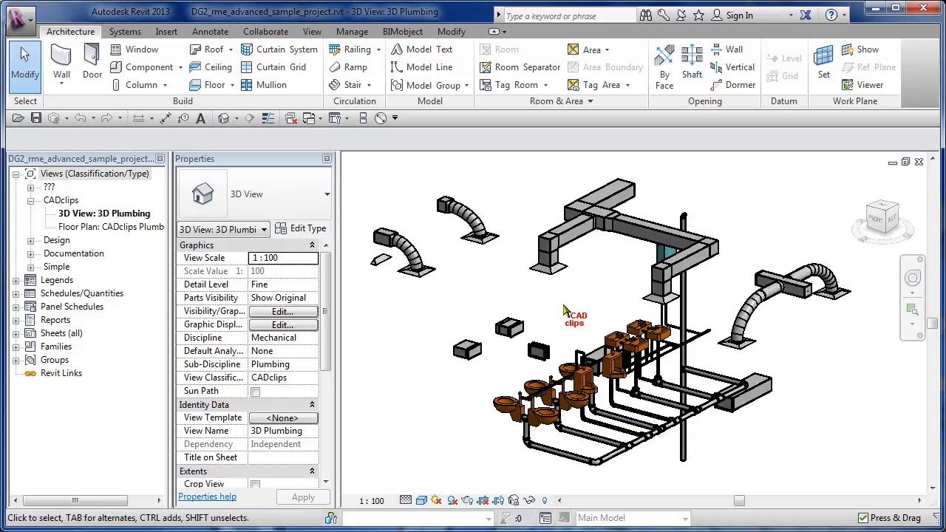
shift+middle_drag(657, 459, 667, 447)
drag(488, 172, 383, 325)
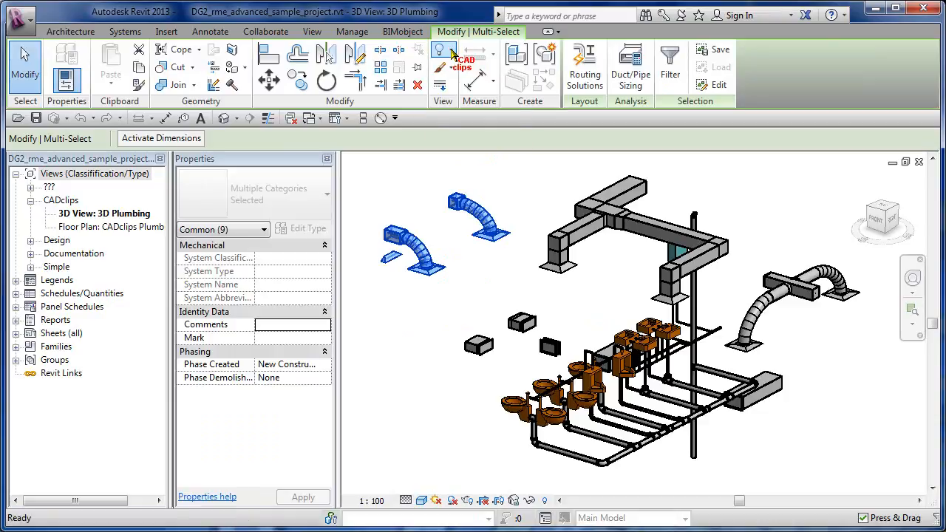
click(453, 56)
click(485, 100)
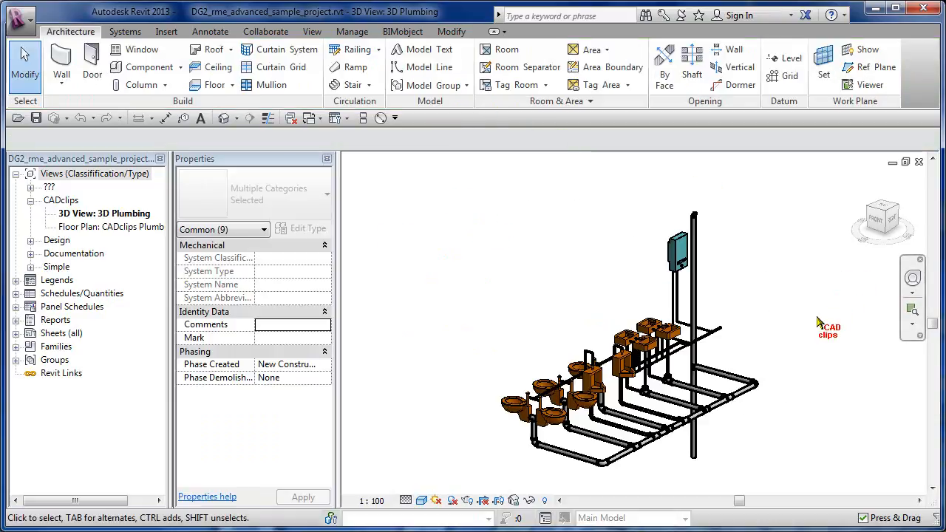
shift+middle_drag(806, 334, 794, 392)
click(743, 394)
scroll(602, 412, up, 6)
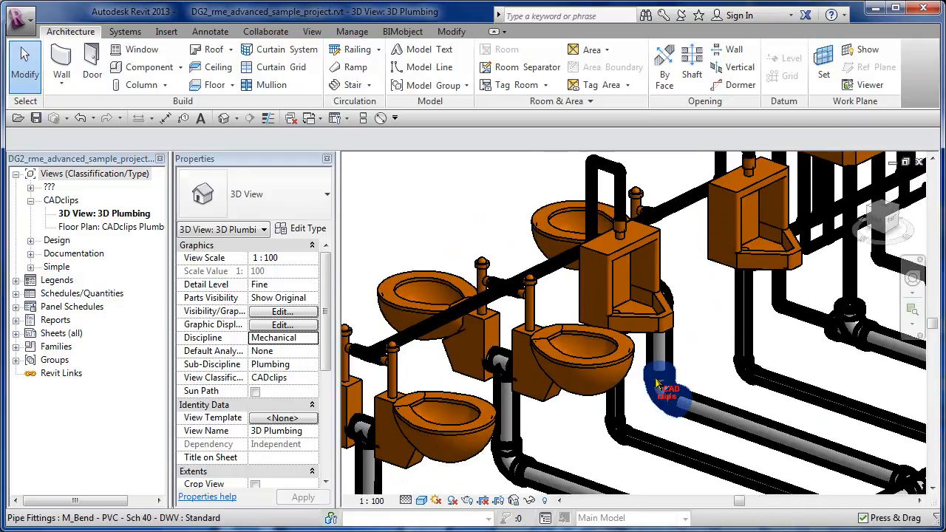
middle_drag(659, 387, 665, 331)
scroll(680, 340, down, 4)
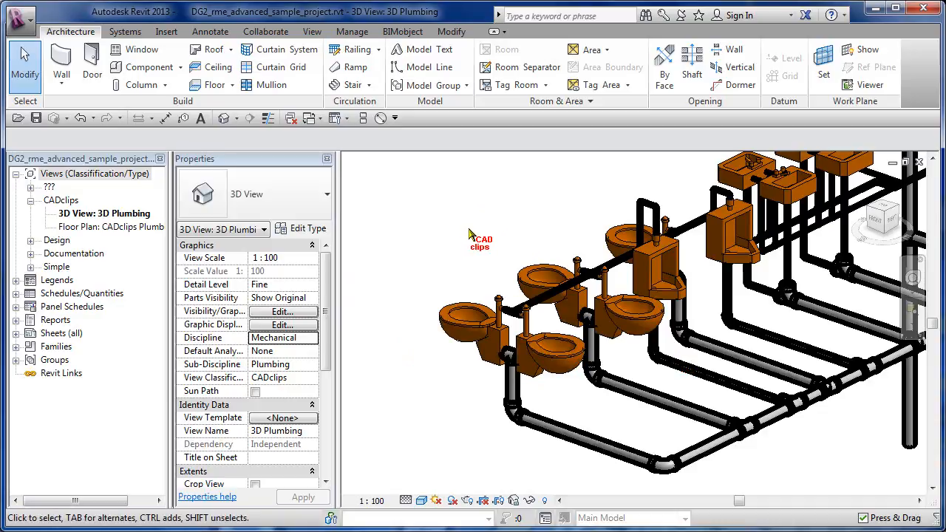
Override the projection surface pattern color of Plumbing Fixtures in this view with light yellow, RGB 255-255-128.
key(v)
key(g)
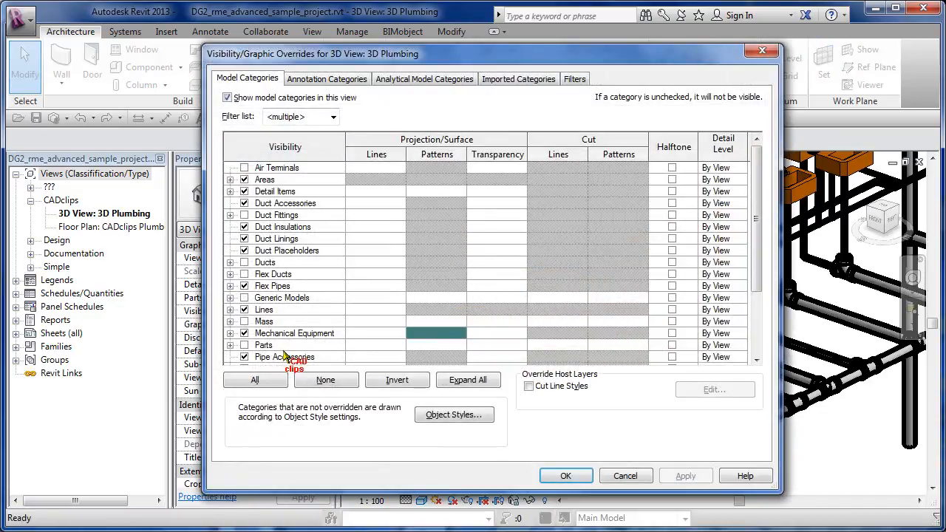
drag(694, 58, 676, 39)
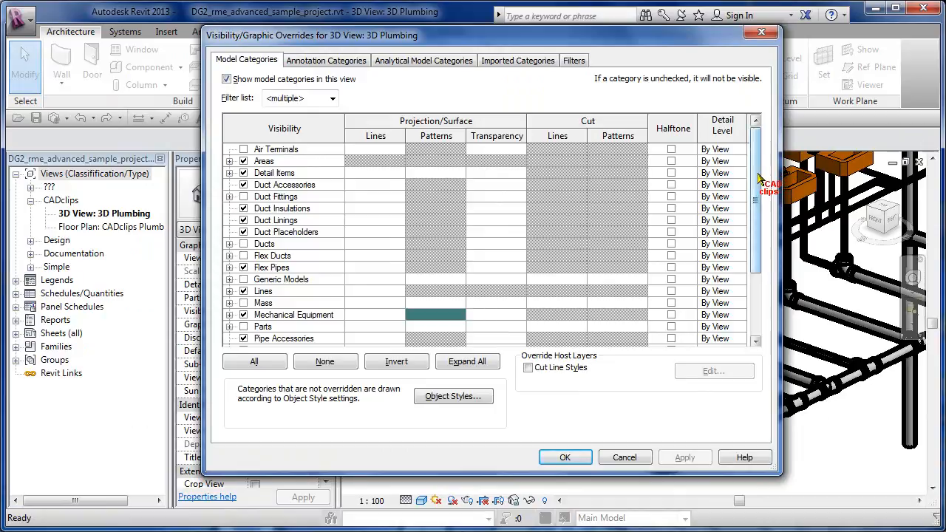
drag(759, 177, 930, 228)
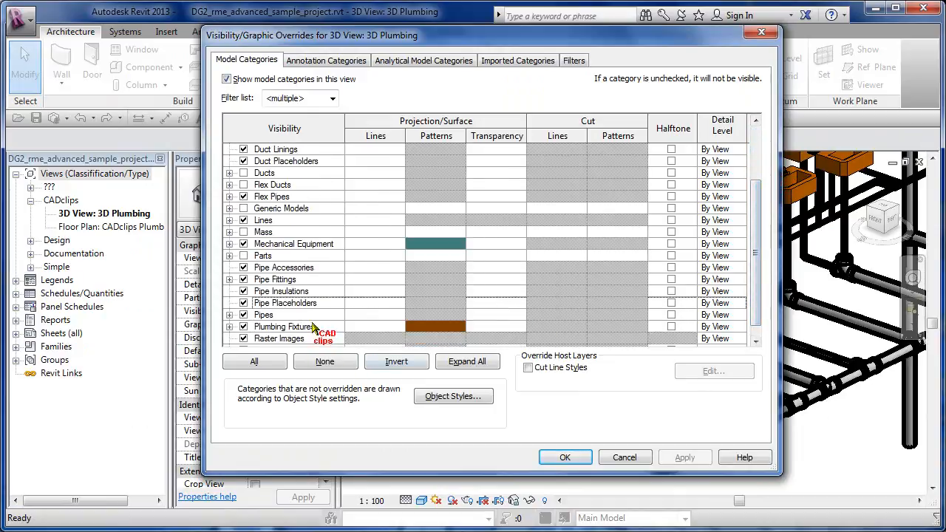
click(449, 330)
click(448, 330)
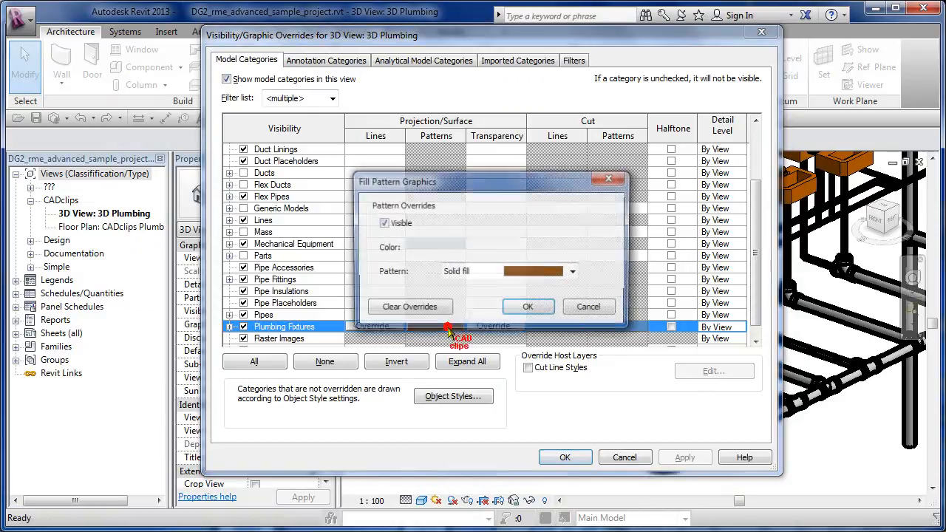
click(540, 250)
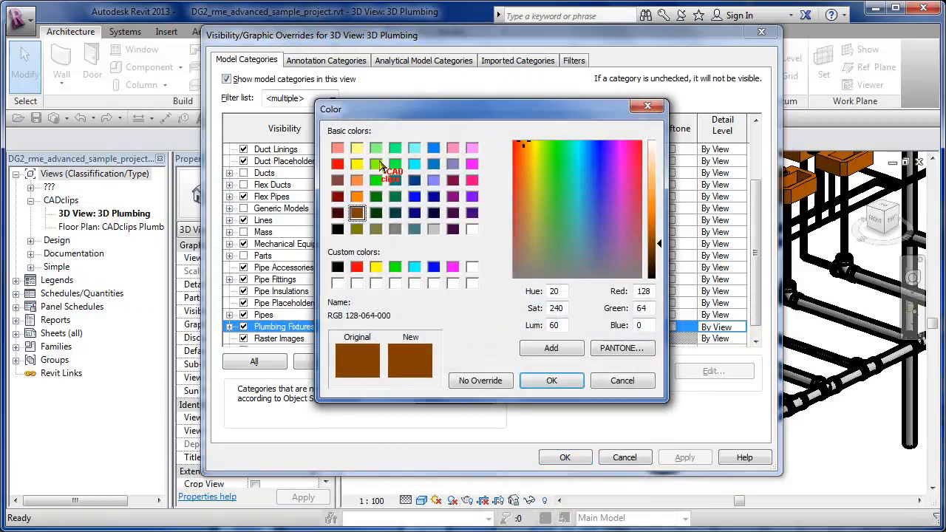
click(357, 149)
click(556, 380)
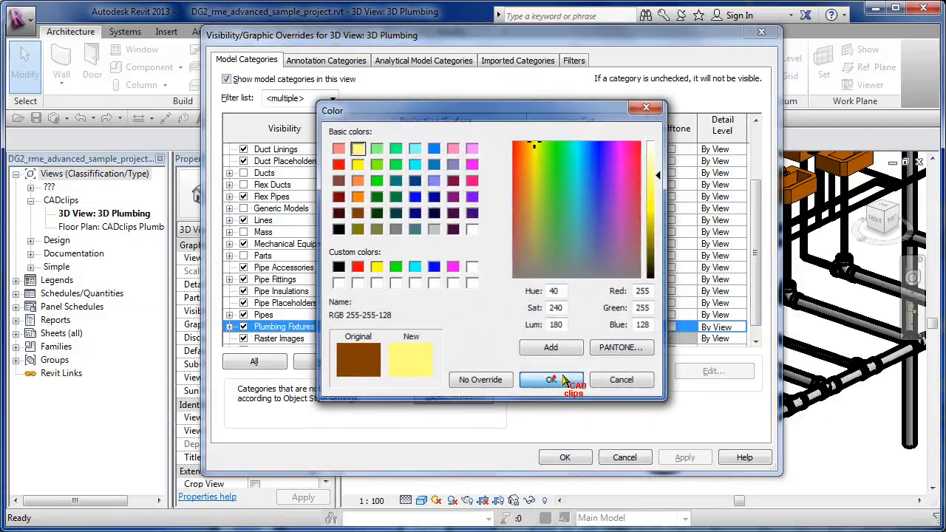
click(530, 309)
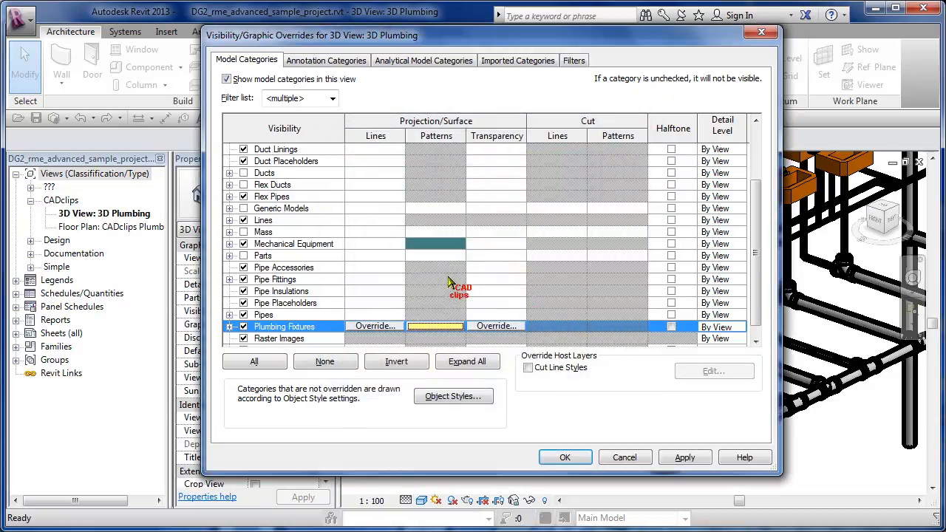
click(566, 458)
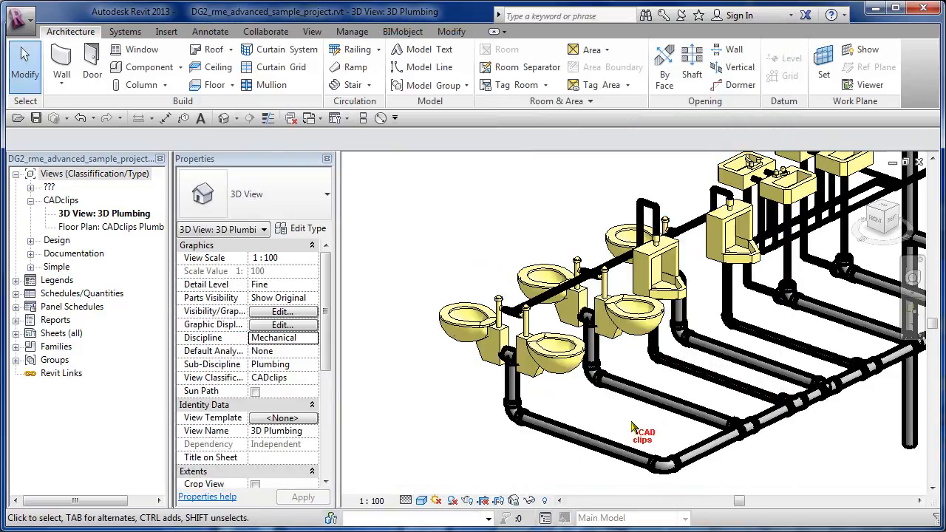
middle_drag(634, 414, 638, 419)
scroll(721, 411, up, 5)
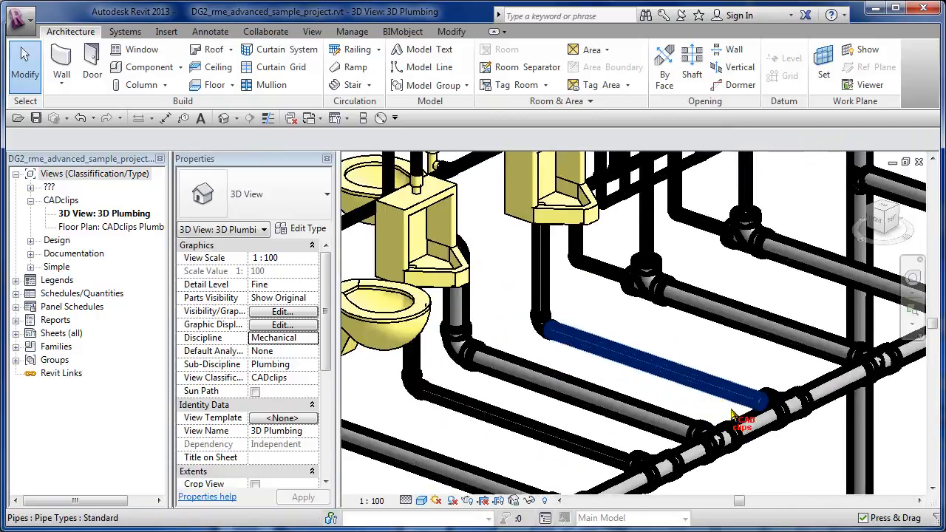
scroll(730, 409, up, 1)
middle_drag(720, 393, 669, 365)
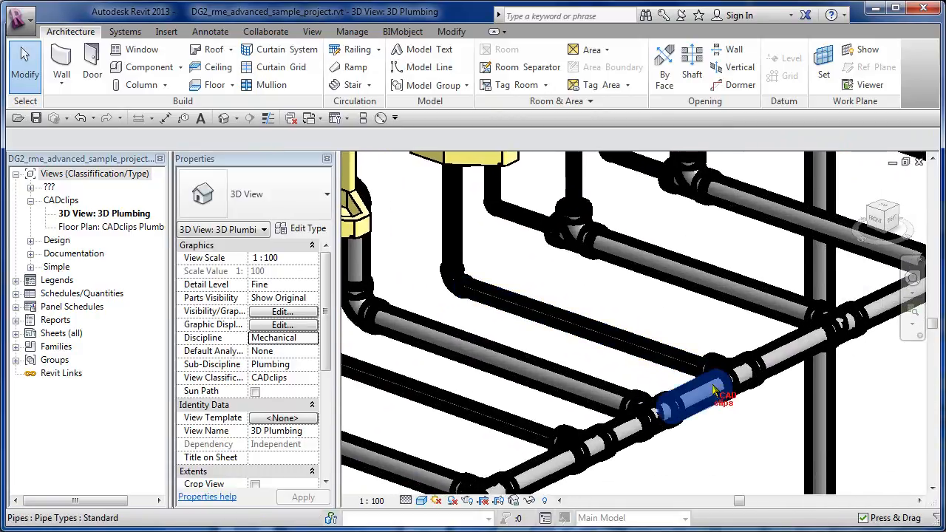
scroll(700, 395, down, 3)
scroll(699, 397, down, 3)
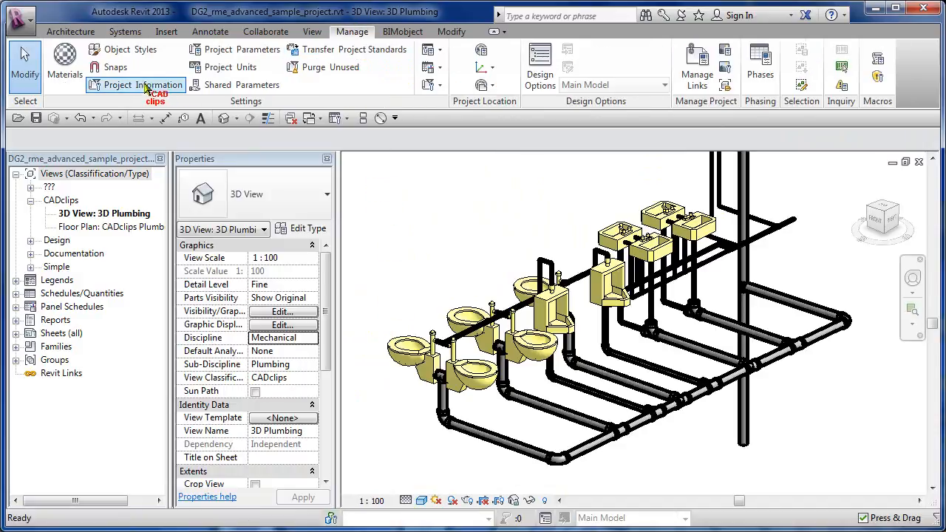
Set the projection line weight of the Pipes category to 2 in the project's object styles.
click(128, 51)
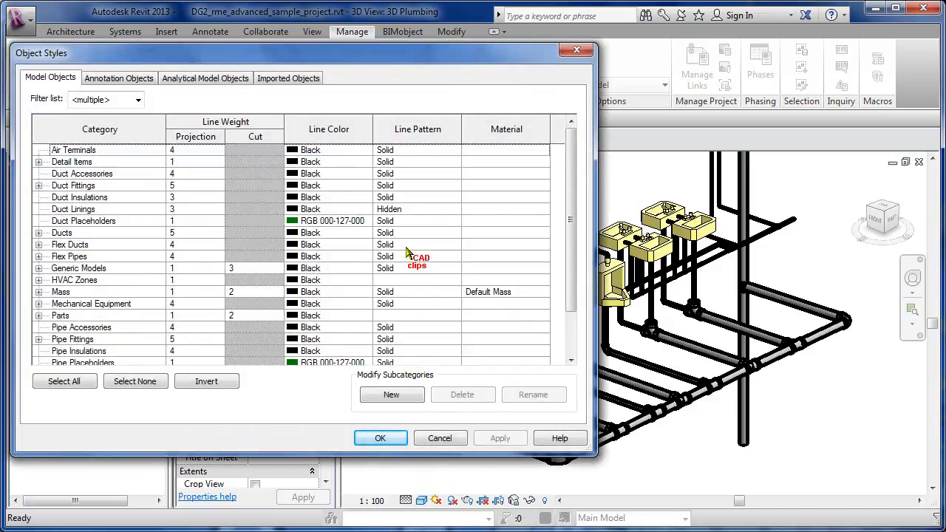
scroll(568, 170, down, 1)
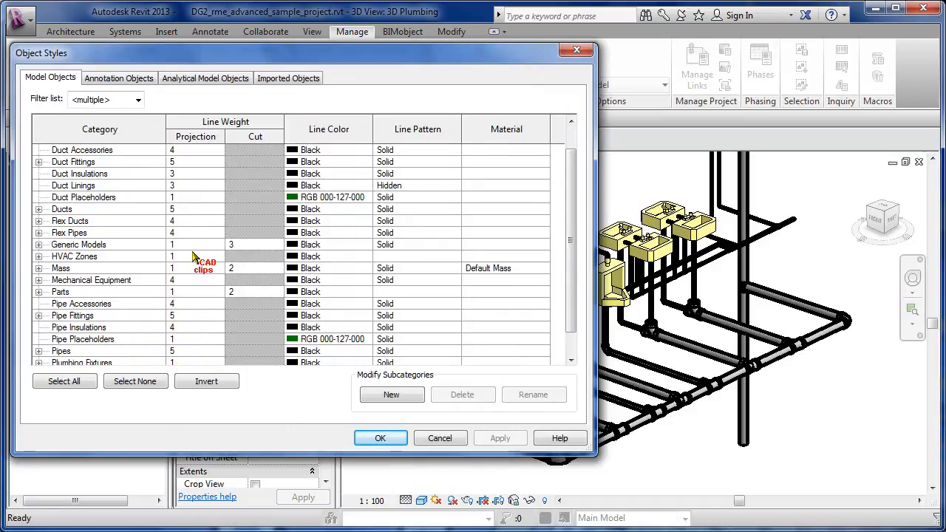
click(220, 353)
click(217, 340)
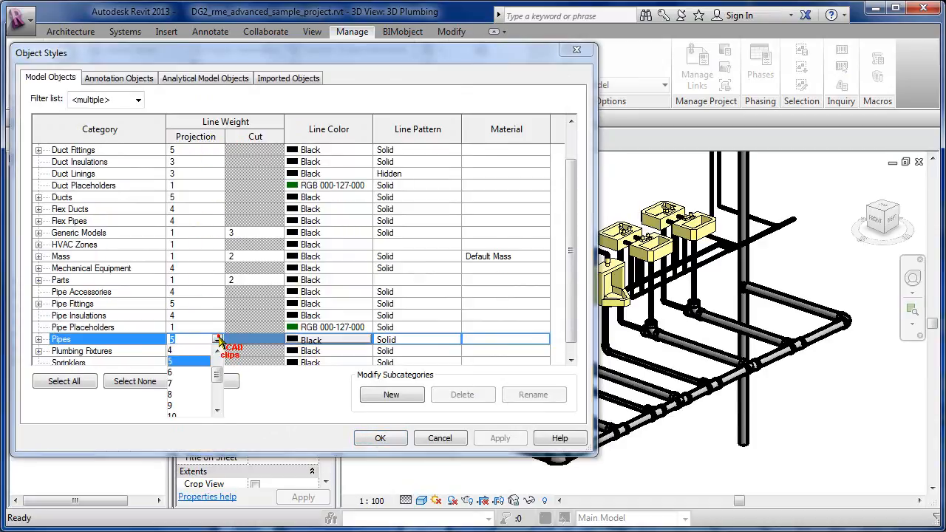
scroll(215, 357, up, 1)
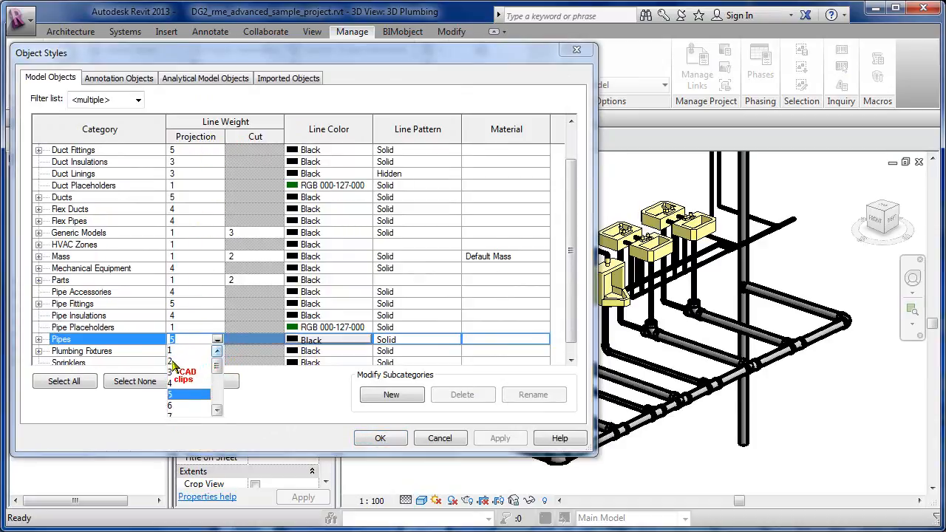
click(172, 362)
Set the projection line weight of Pipe Insulations, Pipe Fittings and Pipe Accessories to 2 and accept the object styles.
click(217, 316)
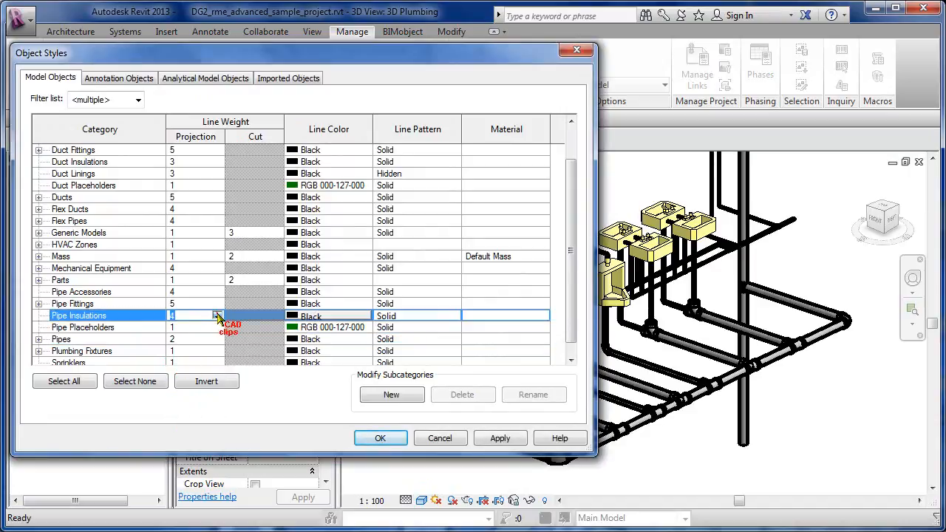
click(216, 316)
click(177, 338)
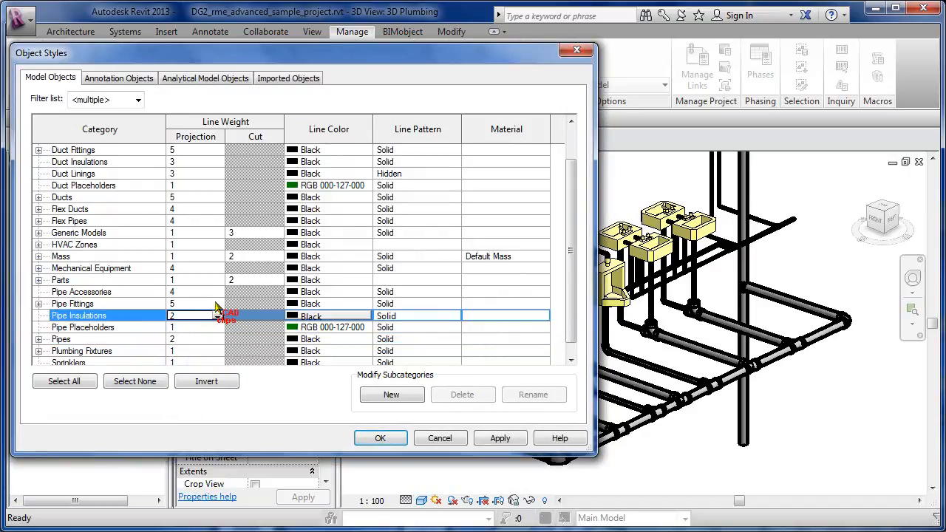
click(213, 304)
click(216, 303)
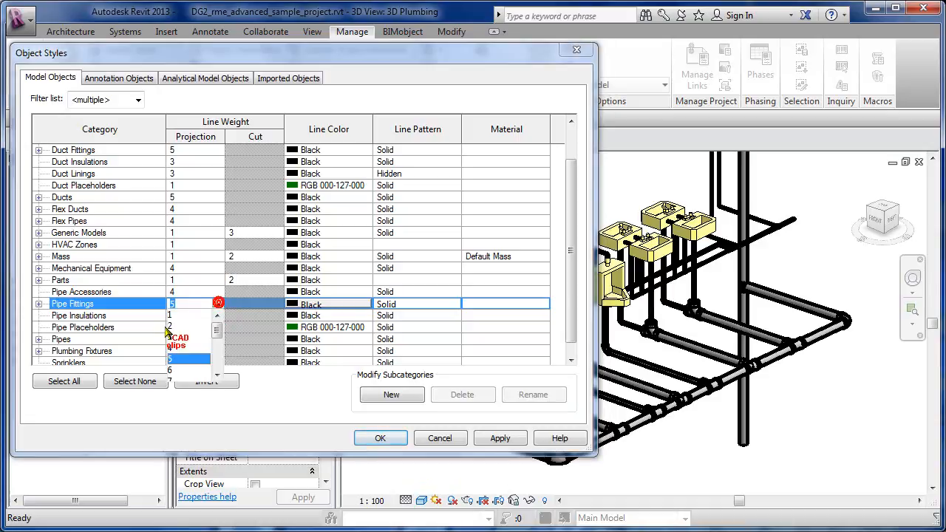
click(171, 327)
click(215, 292)
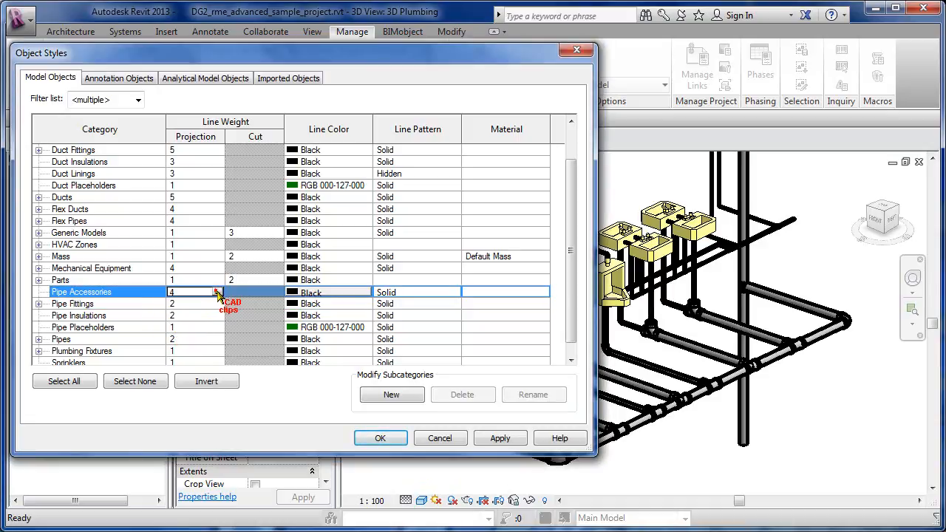
click(217, 293)
click(170, 316)
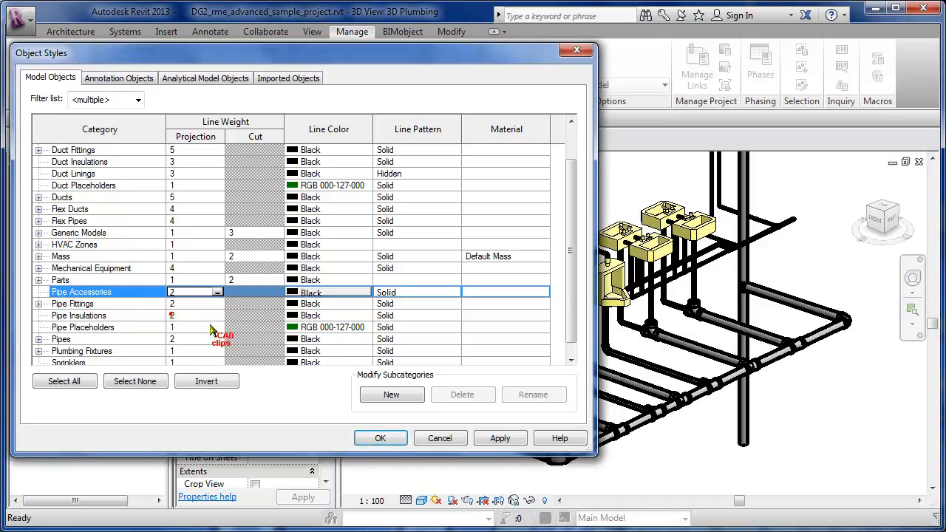
click(379, 439)
Turn on Thin Lines to display the pipes and fixtures with thin edges.
middle_drag(718, 422, 743, 434)
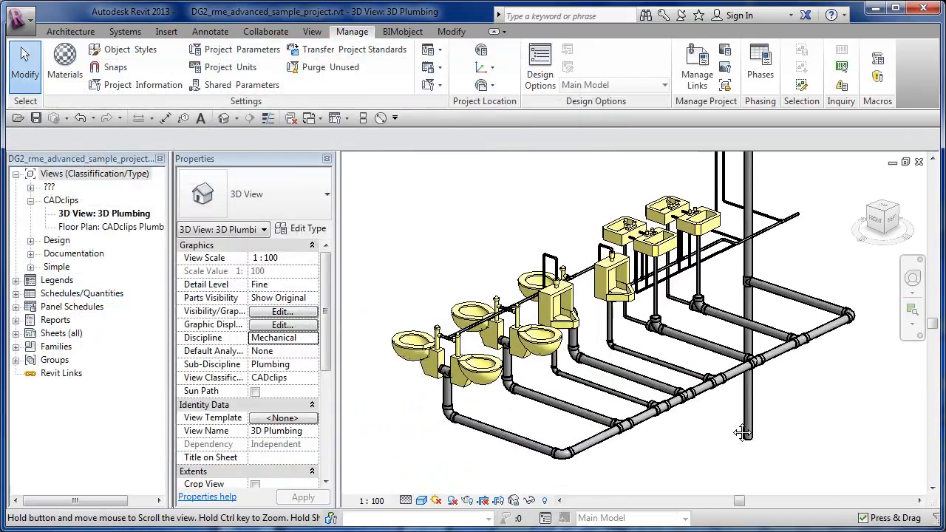
scroll(562, 444, up, 3)
mouse_move(677, 433)
middle_down()
mouse_move(700, 439)
mouse_move(689, 437)
middle_up()
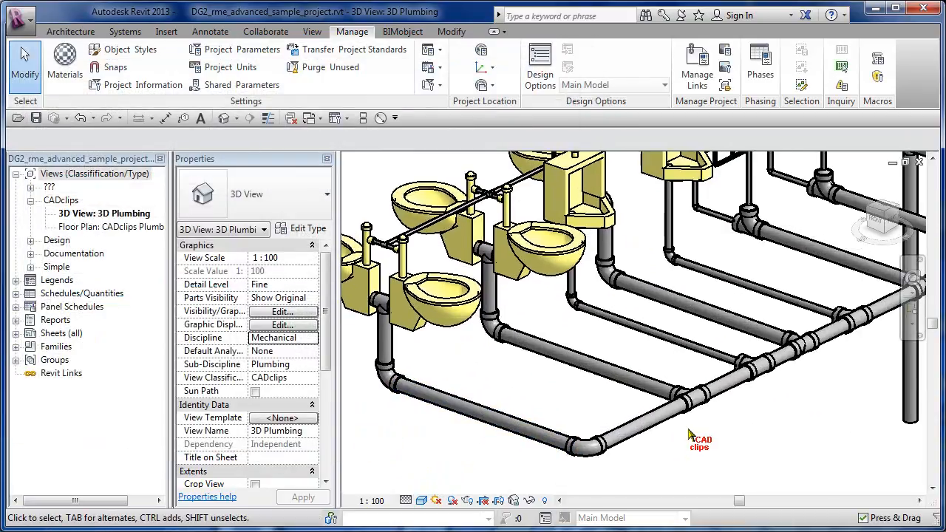
key(t)
key(l)
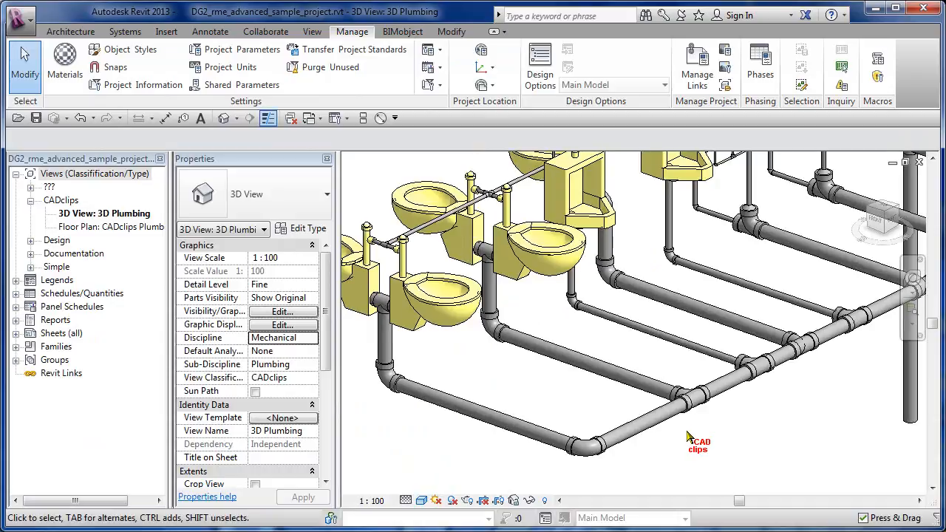
Change the visual style of the 3D Plumbing view to Hidden Line.
click(422, 500)
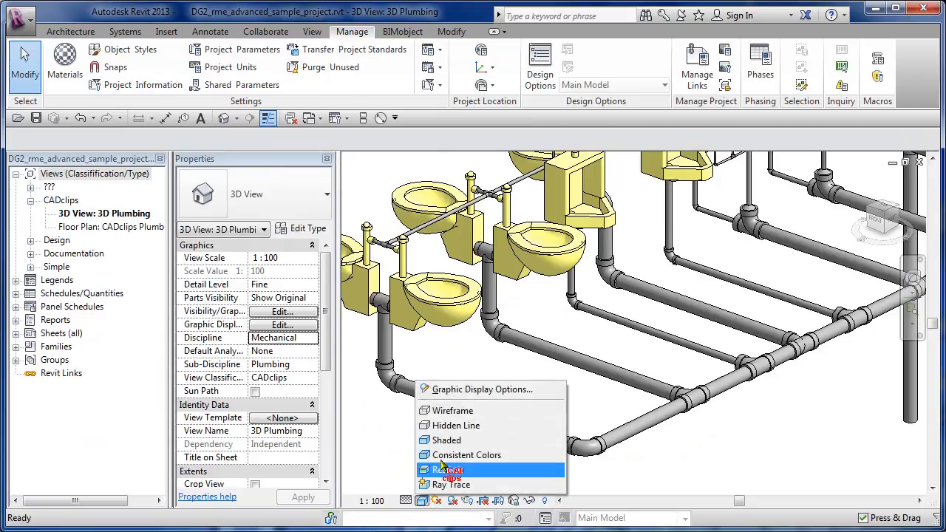
click(455, 427)
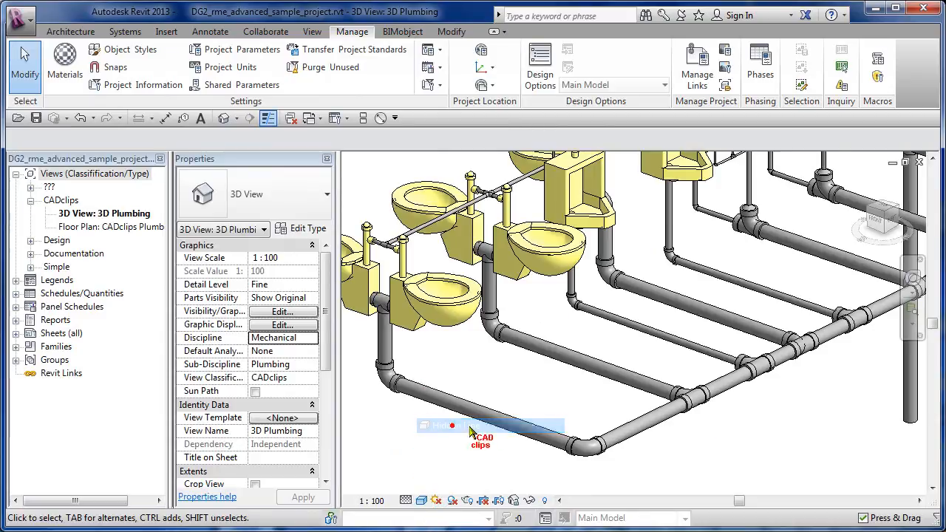
scroll(657, 435, down, 3)
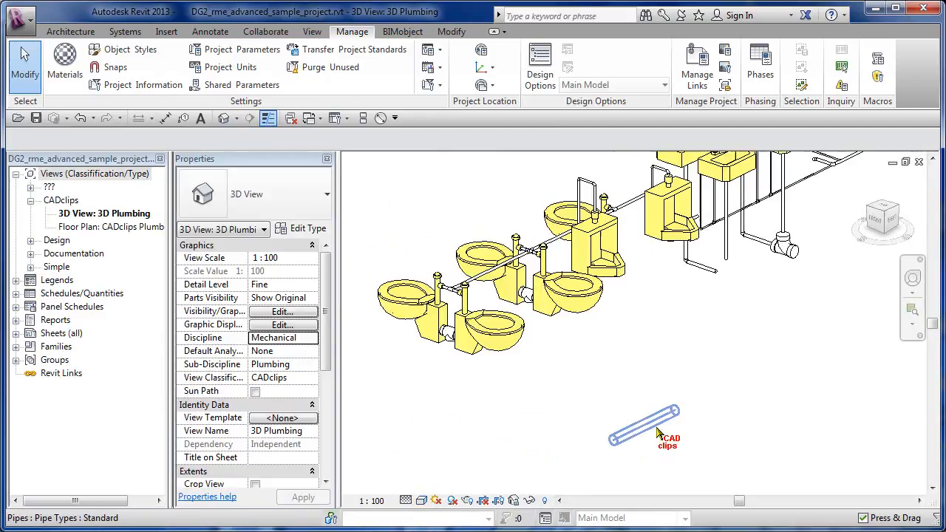
mouse_move(623, 439)
middle_down()
mouse_move(661, 449)
mouse_move(633, 445)
middle_up()
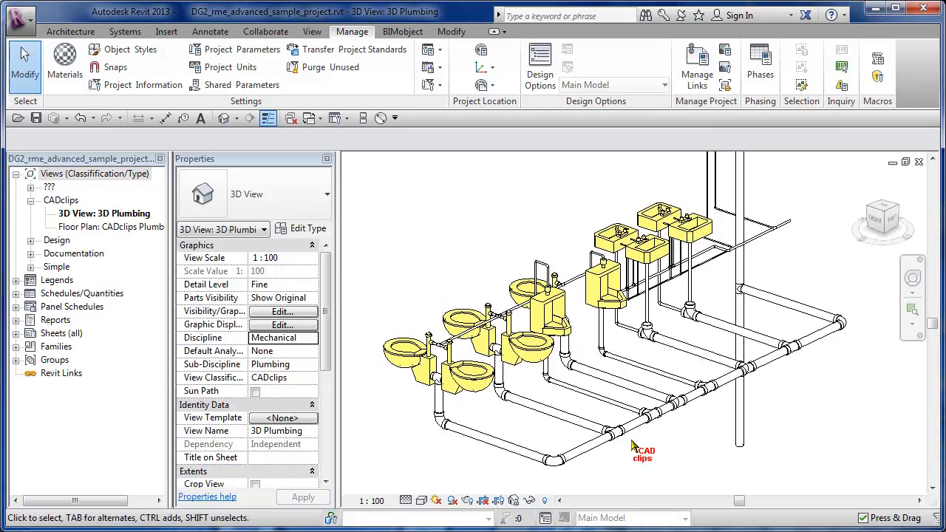
Set the 3D Plumbing view's visual style to Shaded with Edges and review the whole piping layout.
key(s)
key(d)
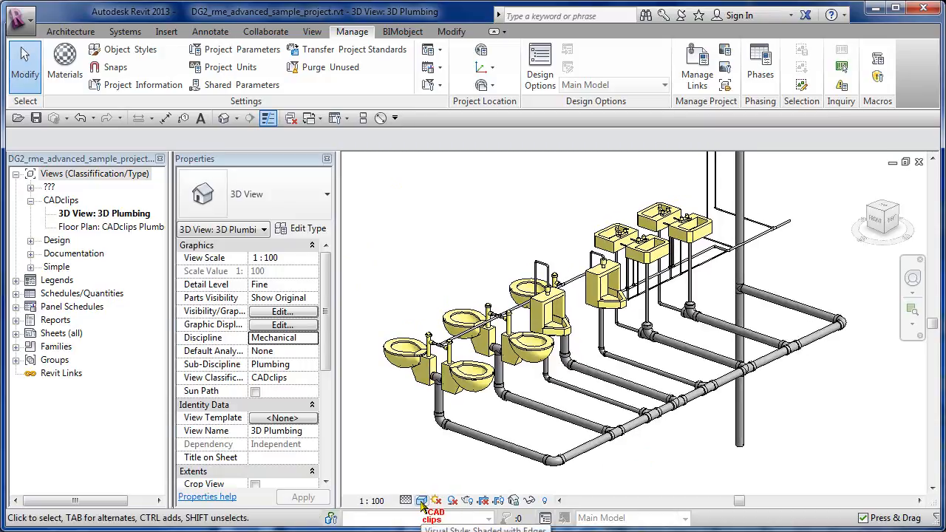
shift+middle_drag(729, 386, 815, 360)
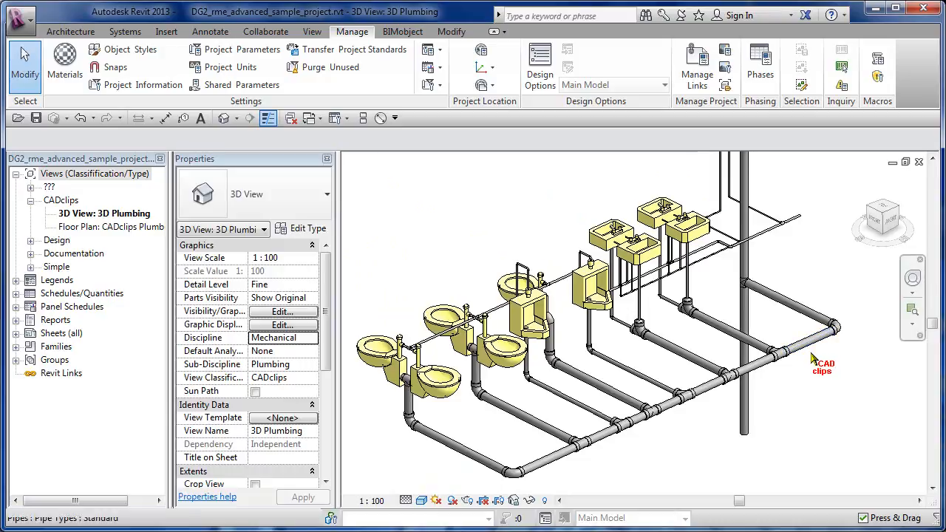
scroll(811, 359, down, 2)
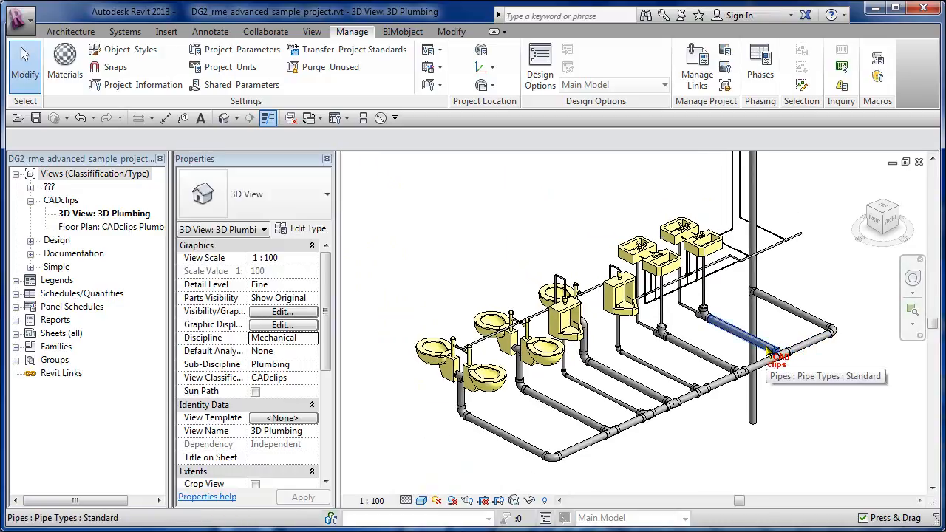
Check the diameter and offset of the short horizontal supply pipes above the two urinals.
mouse_move(815, 379)
middle_down()
mouse_move(808, 389)
mouse_move(803, 381)
middle_up()
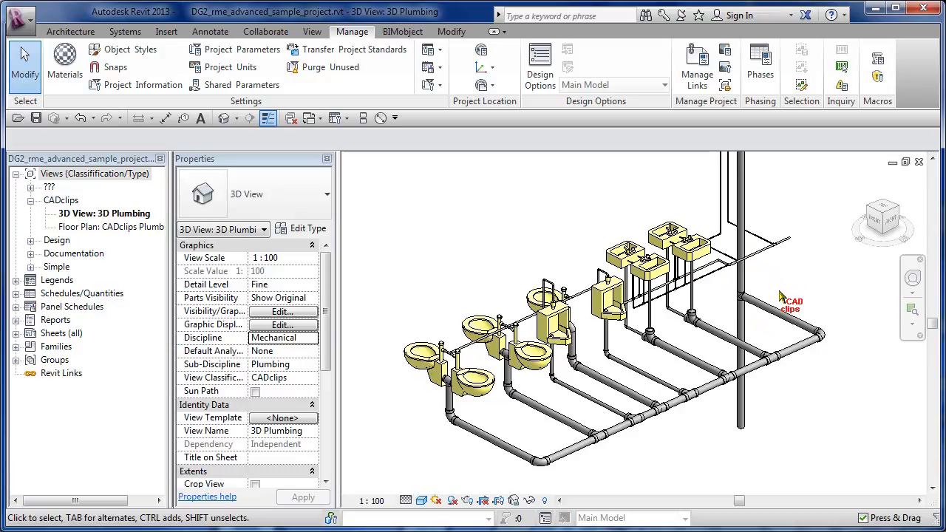
shift+middle_drag(743, 408, 702, 362)
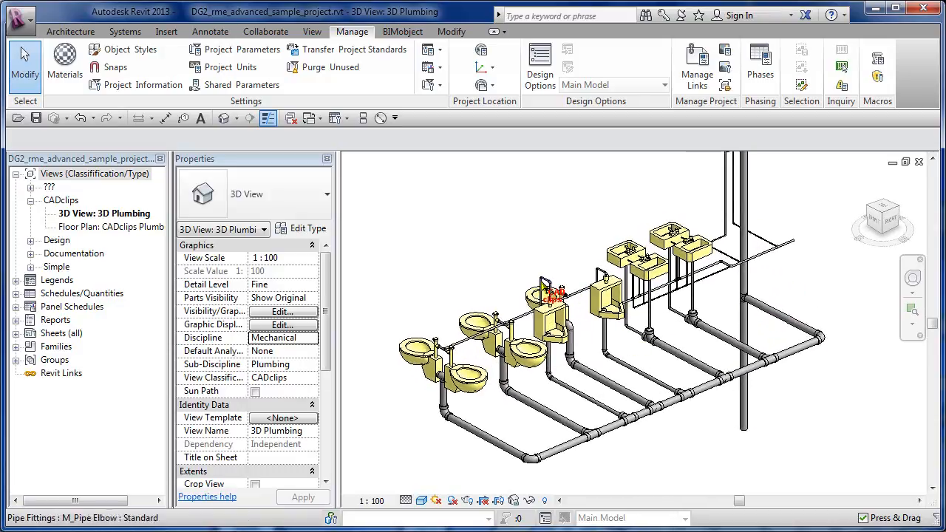
scroll(562, 273, up, 5)
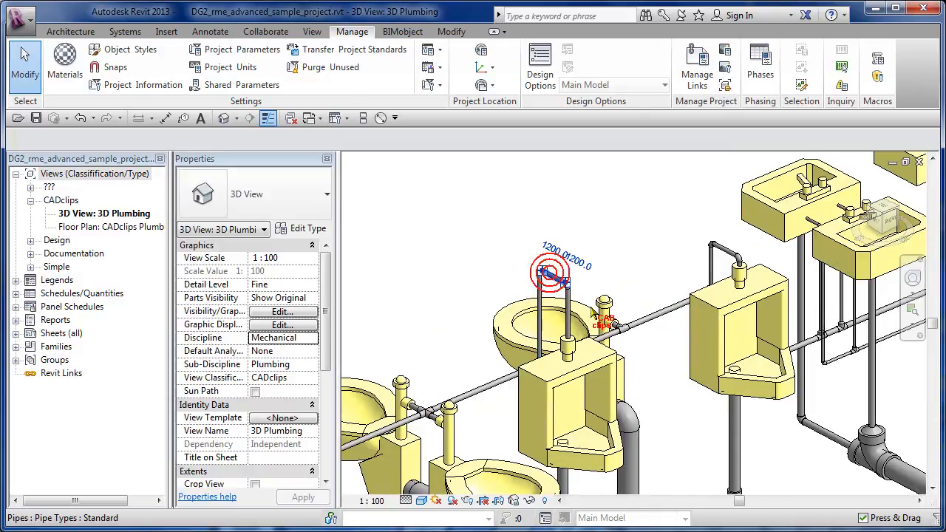
click(555, 278)
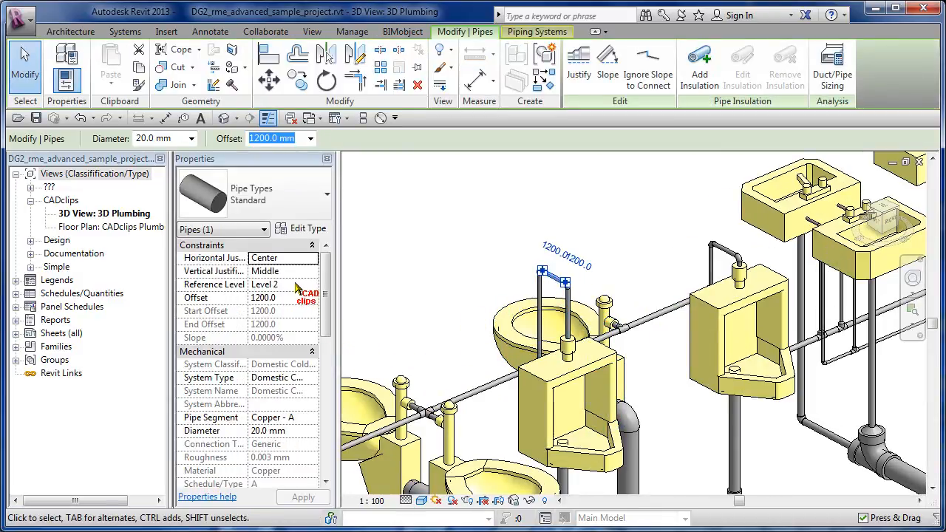
click(724, 250)
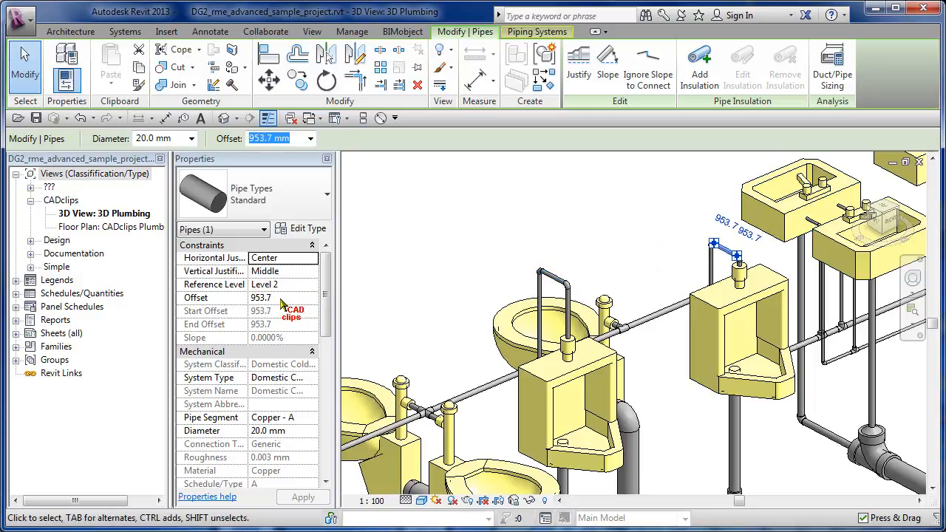
Follow the cold water pipe past the water closets and urinals, examining its connections to the fixtures.
middle_drag(446, 401, 461, 349)
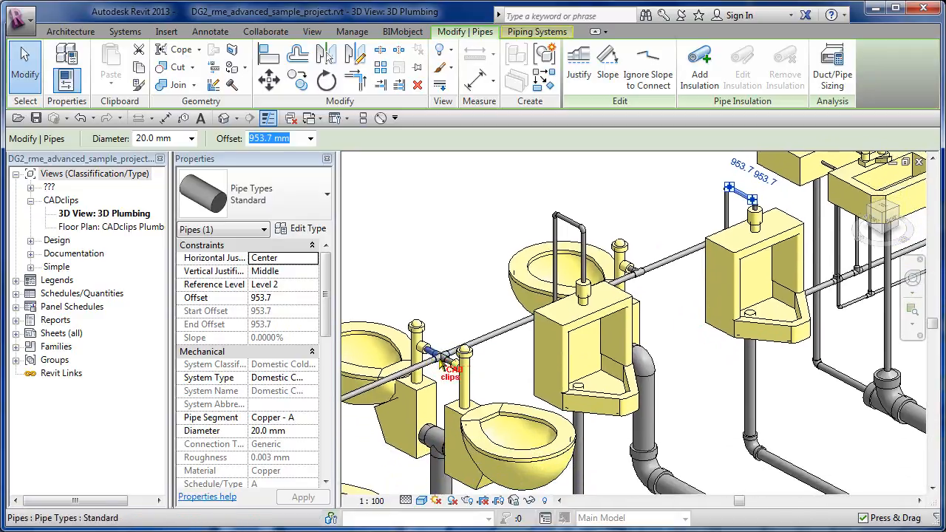
middle_drag(452, 360, 423, 308)
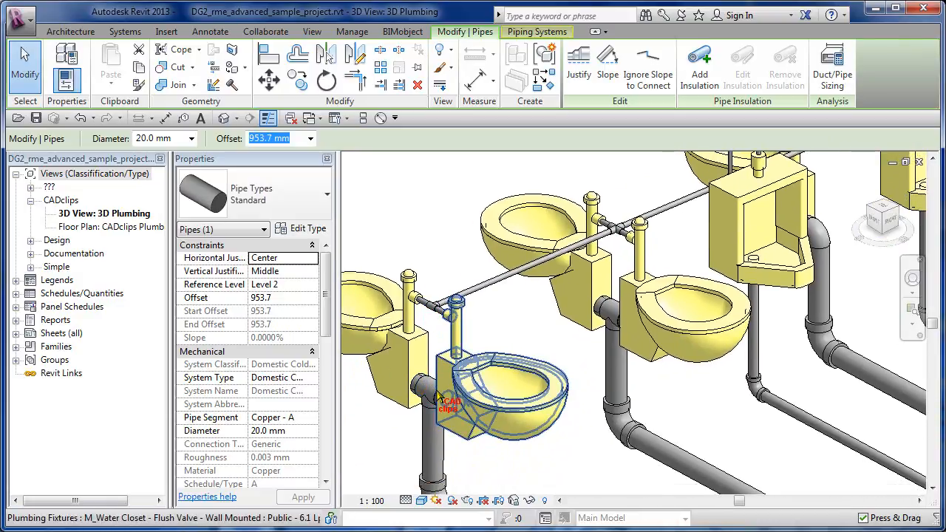
middle_drag(497, 353, 392, 422)
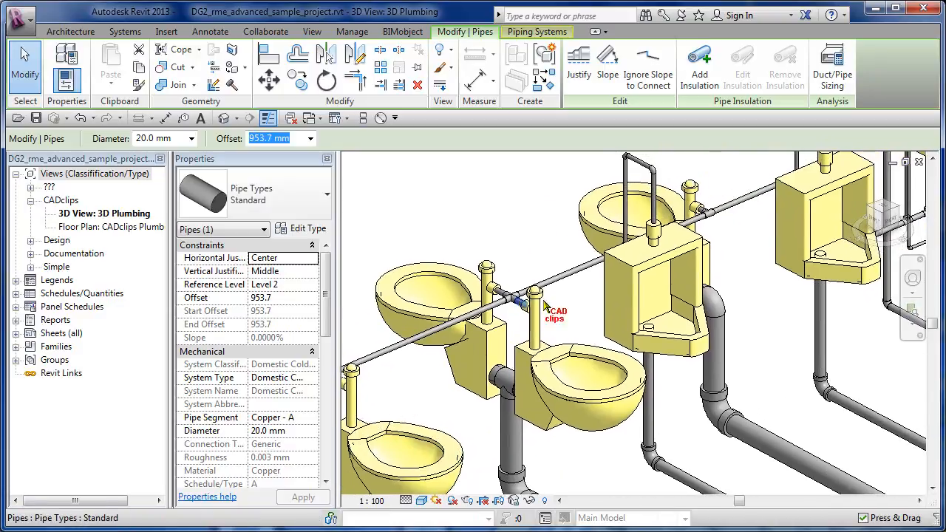
middle_drag(550, 303, 484, 352)
middle_drag(656, 290, 554, 334)
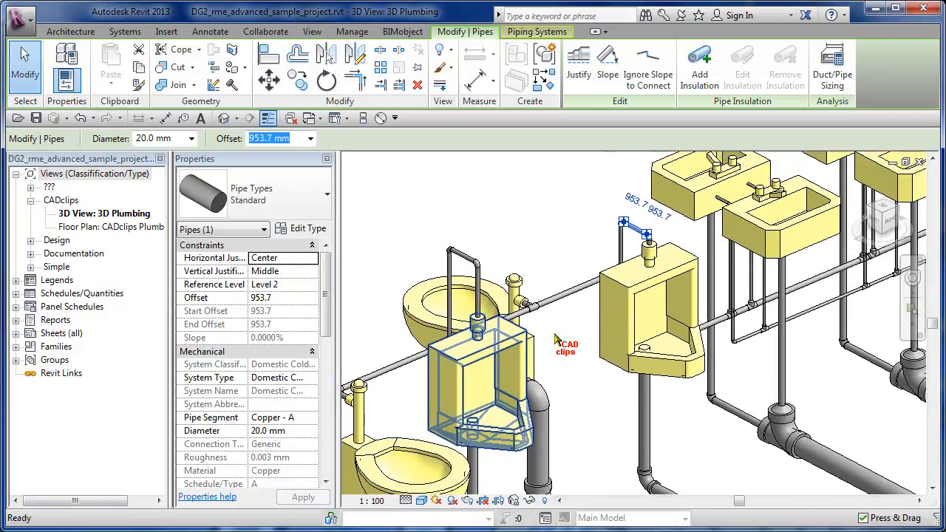
middle_drag(645, 327, 491, 379)
Check the hot water pipe beneath the sinks and inspect the pipe connectors of the tankless water heater.
click(782, 311)
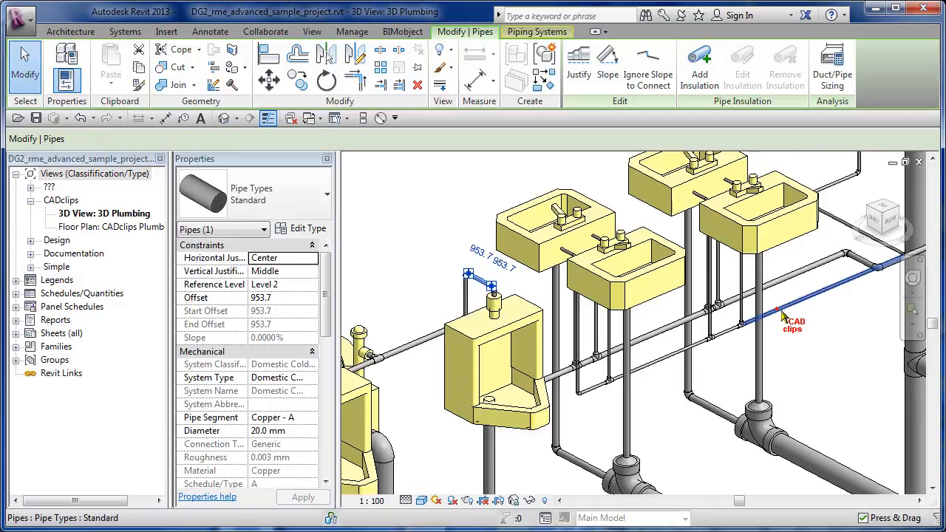
mouse_move(781, 311)
shift+middle_down()
mouse_move(744, 355)
mouse_move(635, 355)
mouse_move(626, 332)
mouse_move(505, 347)
shift+middle_up()
mouse_move(735, 312)
middle_down()
mouse_move(669, 343)
mouse_move(658, 332)
middle_up()
mouse_move(773, 278)
middle_down()
mouse_move(767, 338)
mouse_move(782, 304)
middle_up()
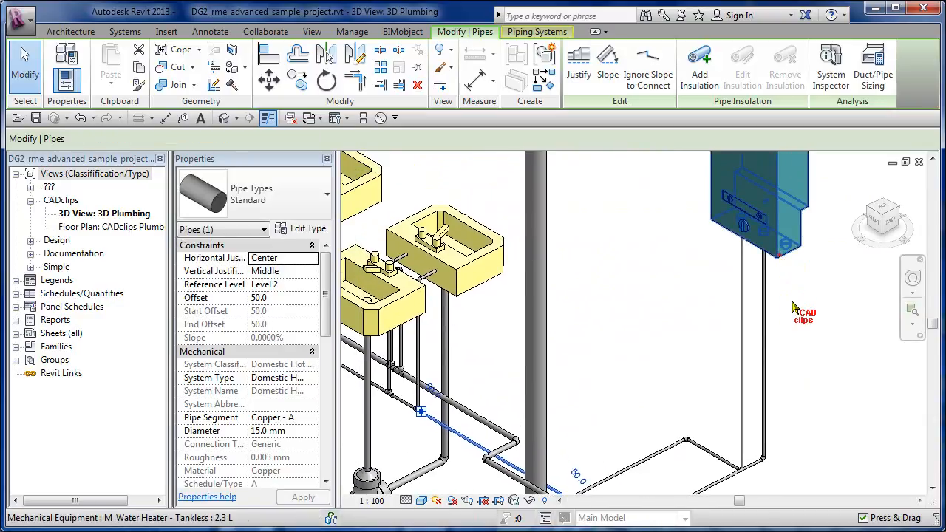
click(794, 259)
shift+middle_drag(809, 333, 840, 313)
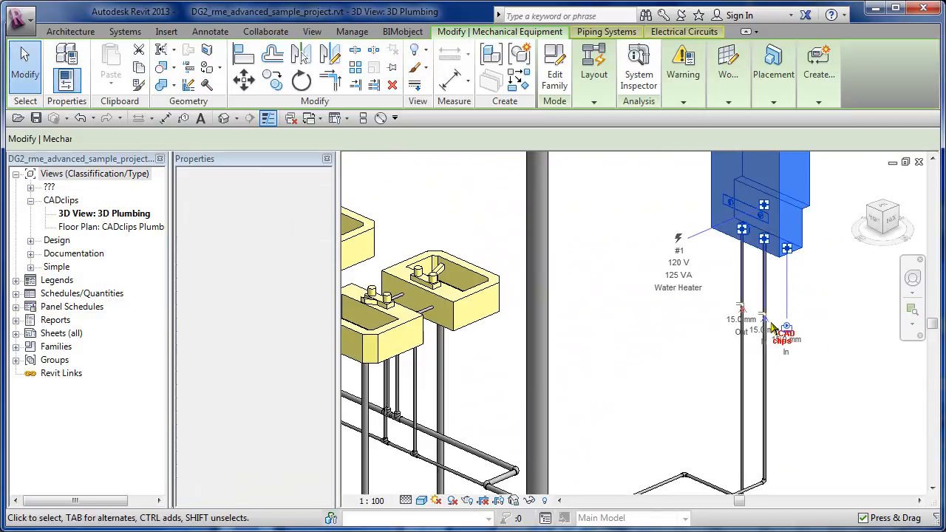
click(812, 333)
Compare the offsets of the hot and cold water pipes running from the sinks toward the water heater.
middle_drag(824, 353, 825, 293)
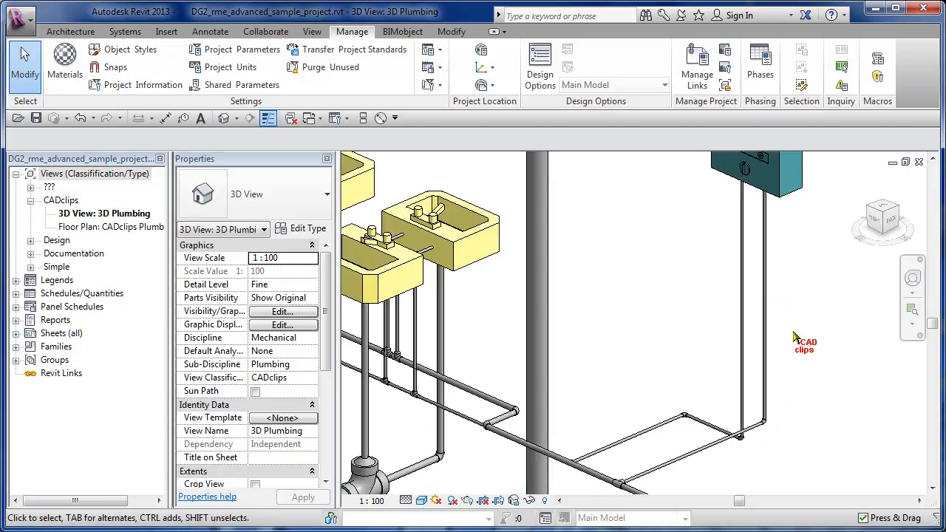
middle_drag(795, 334, 797, 326)
middle_drag(736, 404, 773, 371)
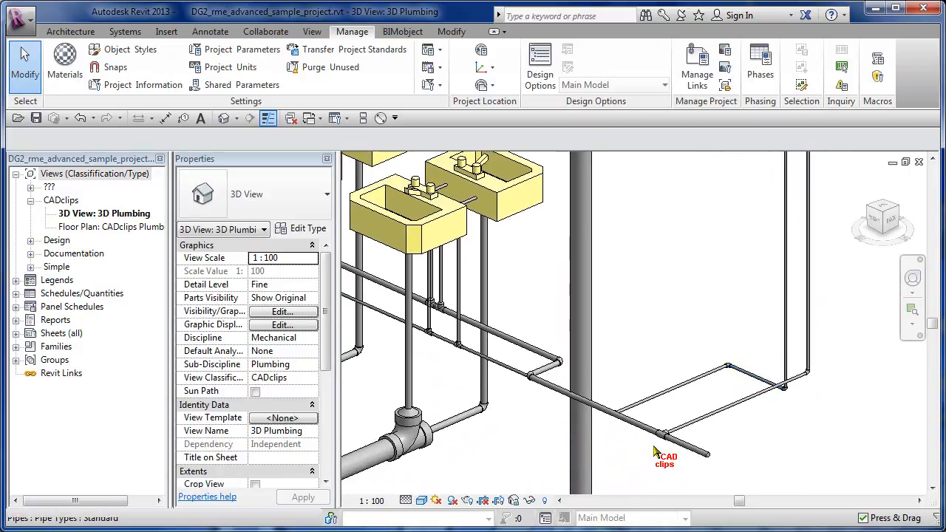
shift+middle_drag(654, 447, 683, 426)
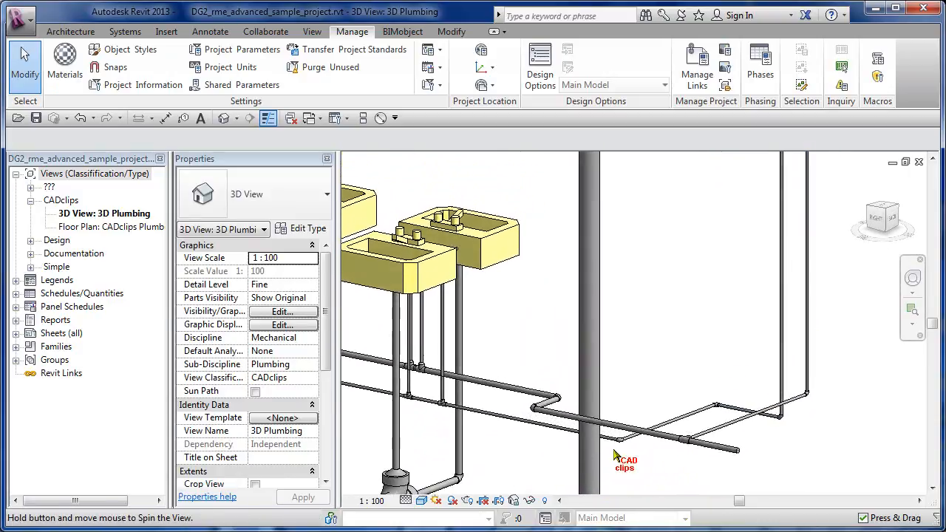
middle_drag(625, 457, 692, 429)
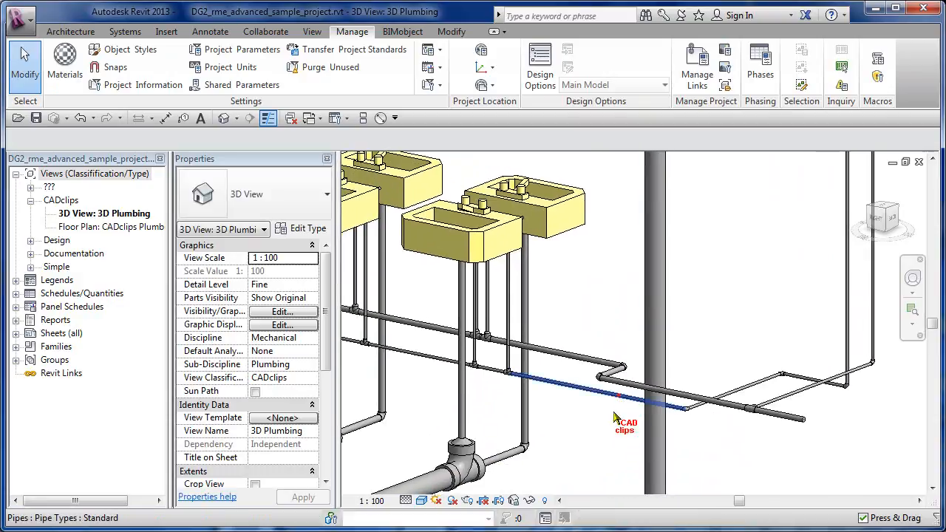
click(621, 403)
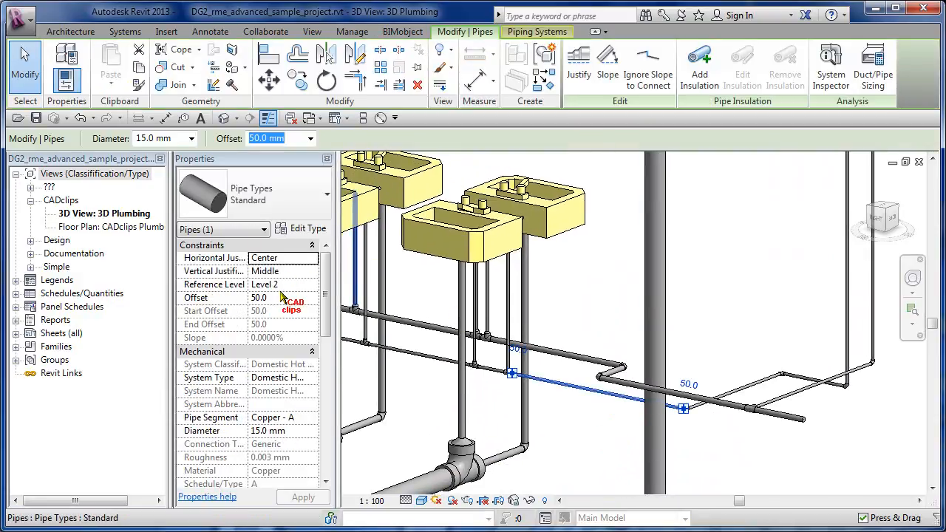
click(740, 453)
click(728, 411)
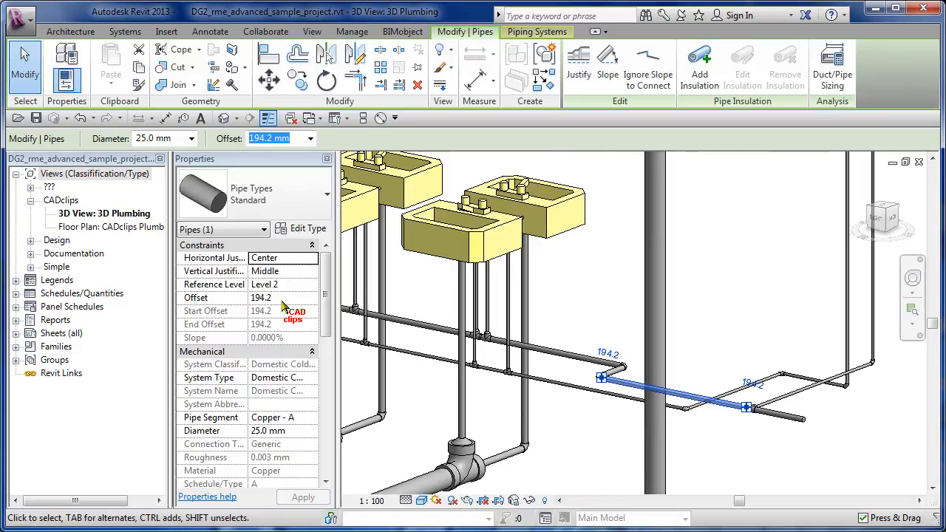
Examine the sanitary drainage from below and check the offset, slope and diameter of the outermost water closet branch.
shift+middle_drag(680, 426, 628, 463)
middle_drag(530, 461, 712, 419)
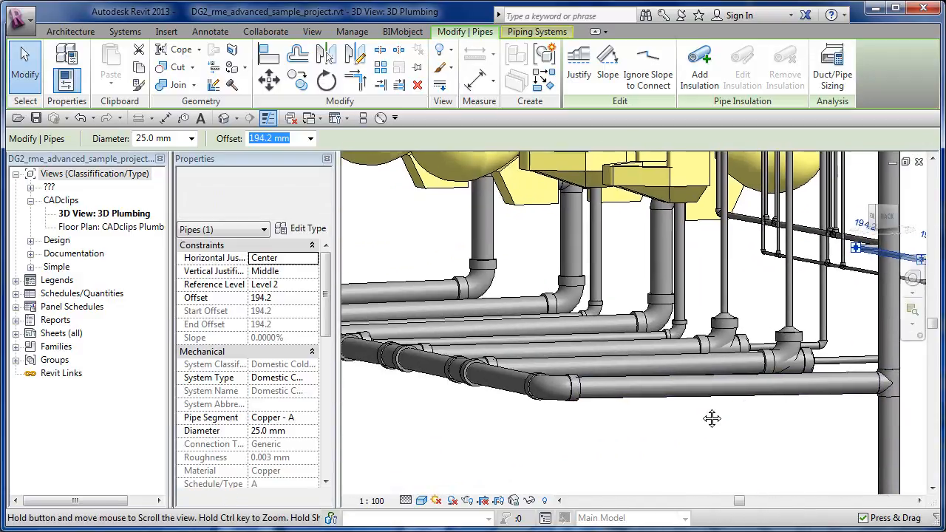
middle_drag(524, 434, 613, 376)
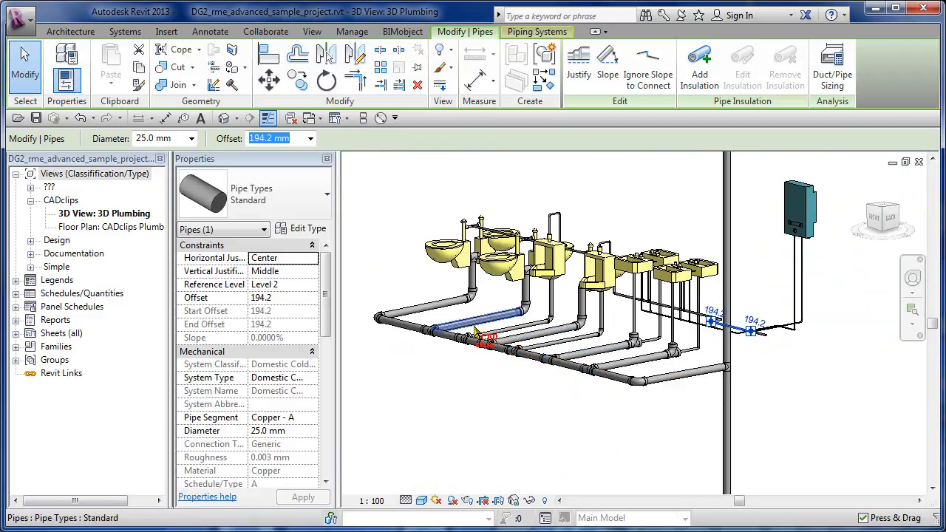
middle_drag(500, 390, 526, 409)
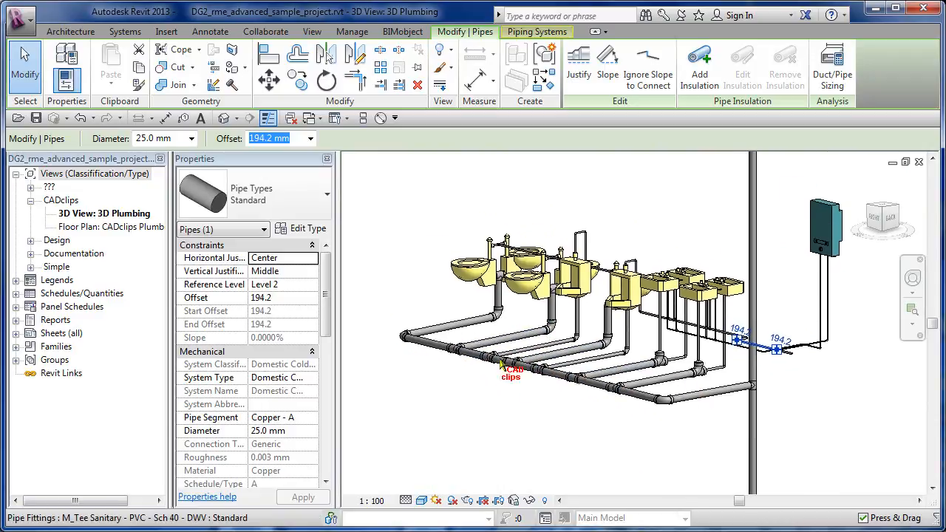
click(433, 332)
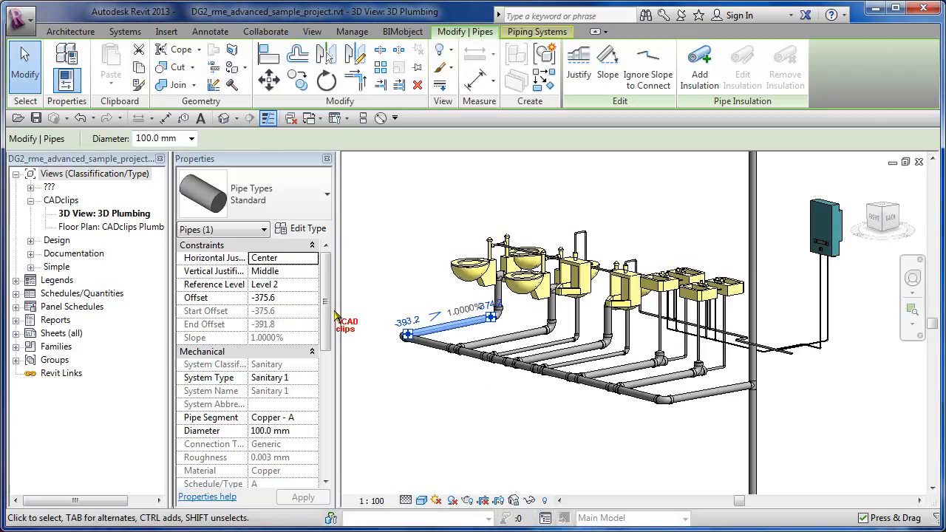
click(494, 400)
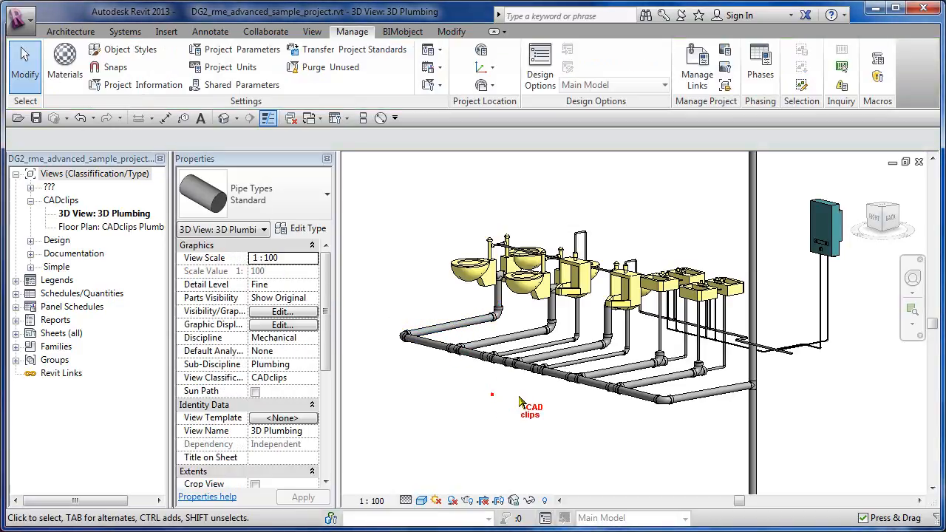
shift+middle_drag(524, 406, 678, 388)
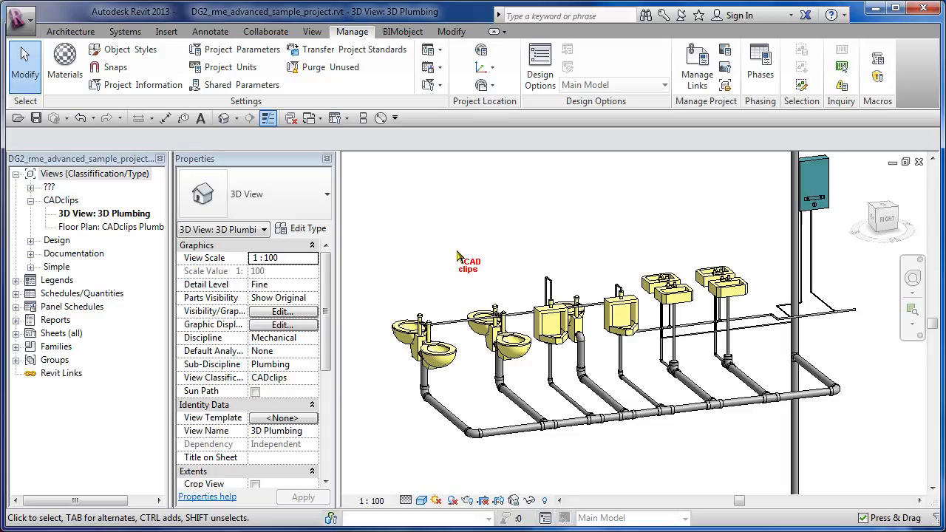
middle_drag(469, 264, 461, 263)
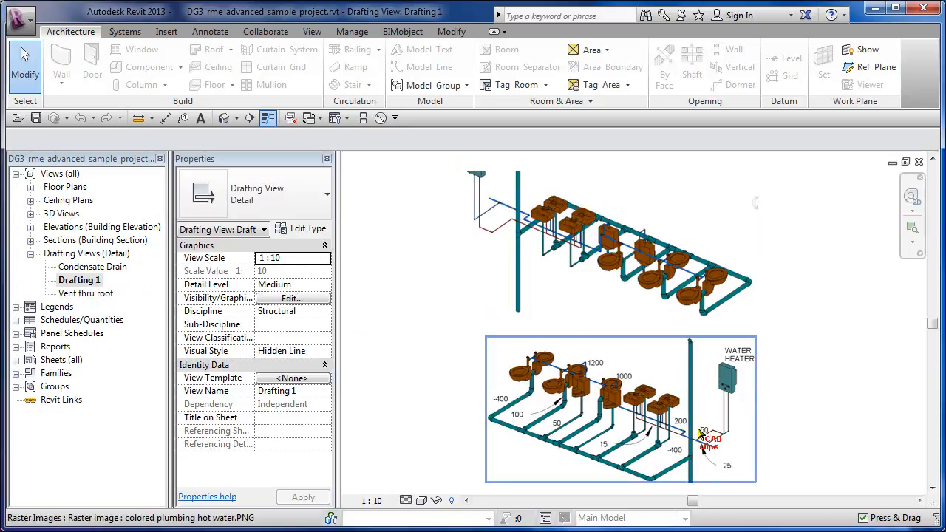
Study the annotated plumbing image with the pipe sizes and offsets in the Drafting 1 view of the DG3 project.
middle_drag(646, 454, 651, 409)
scroll(651, 409, up, 4)
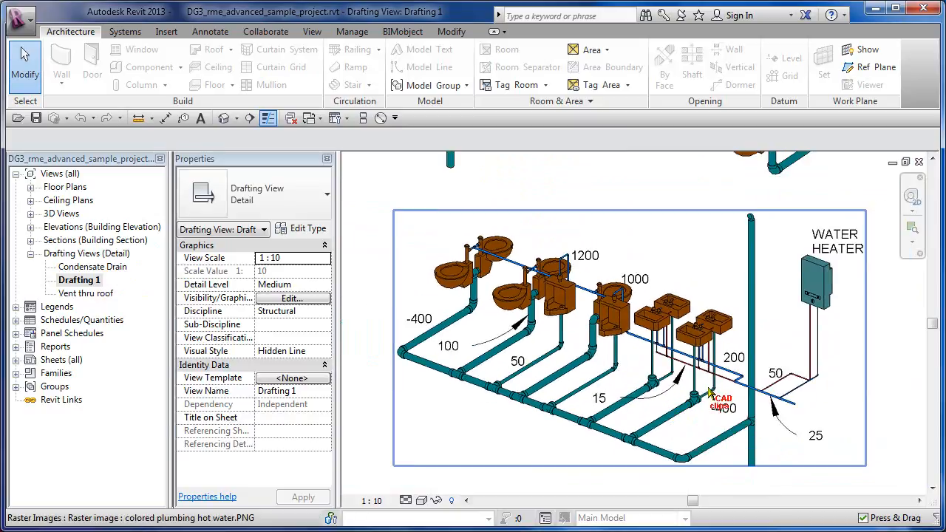
middle_drag(906, 405, 901, 406)
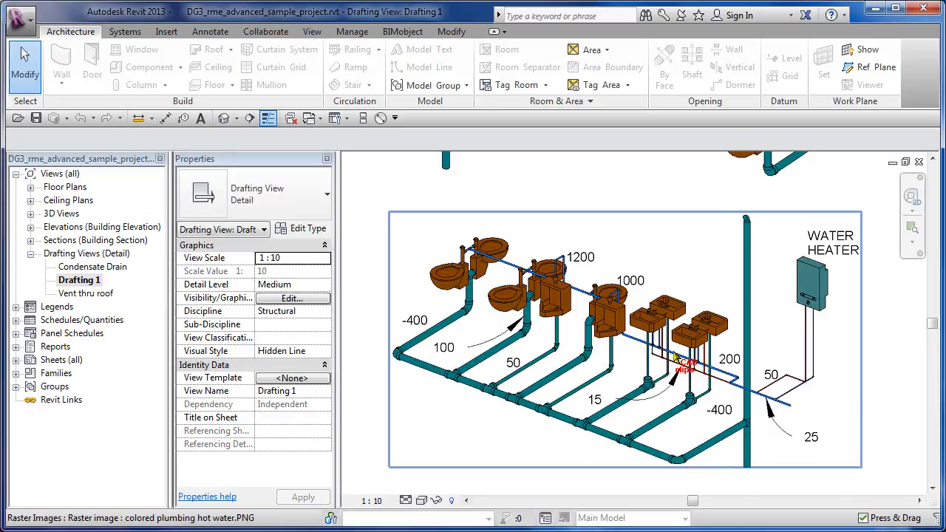
Examine the colored plumbing image above it, tracing the supply and sanitary piping from the water heater to the last fixtures.
middle_drag(702, 316, 641, 351)
middle_drag(757, 267, 805, 382)
middle_drag(736, 324, 738, 329)
scroll(738, 328, up, 3)
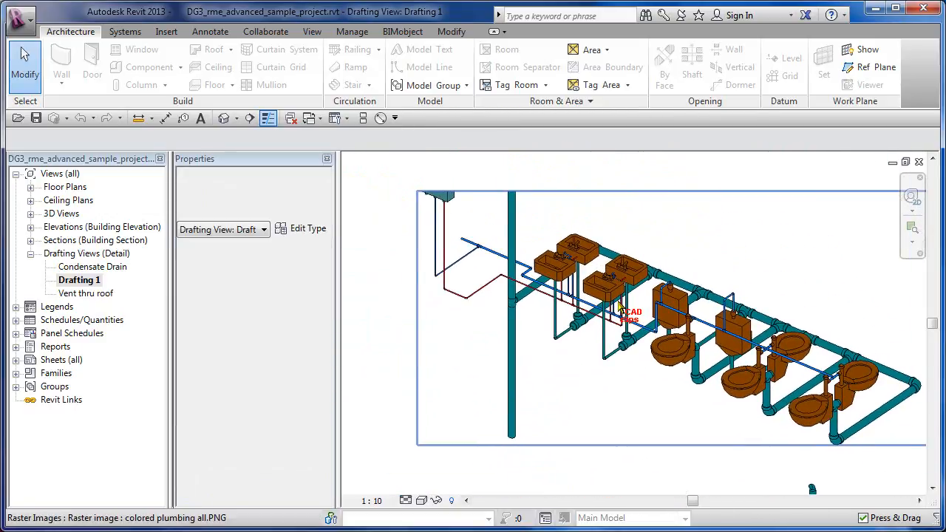
scroll(679, 320, up, 2)
middle_drag(743, 341, 648, 324)
middle_drag(737, 374, 717, 371)
scroll(710, 368, down, 2)
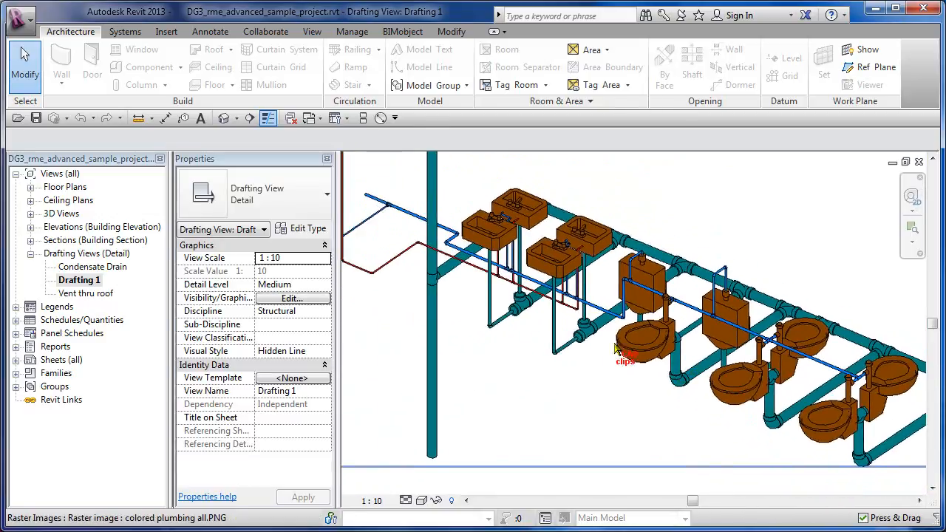
middle_drag(634, 352, 702, 393)
middle_drag(655, 371, 570, 359)
scroll(569, 359, down, 5)
middle_drag(625, 245, 611, 207)
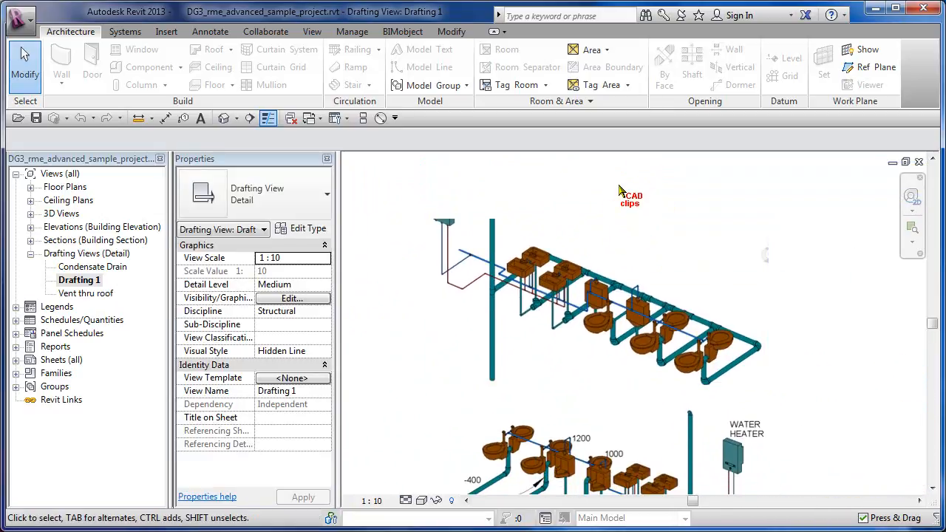
middle_drag(604, 290, 598, 264)
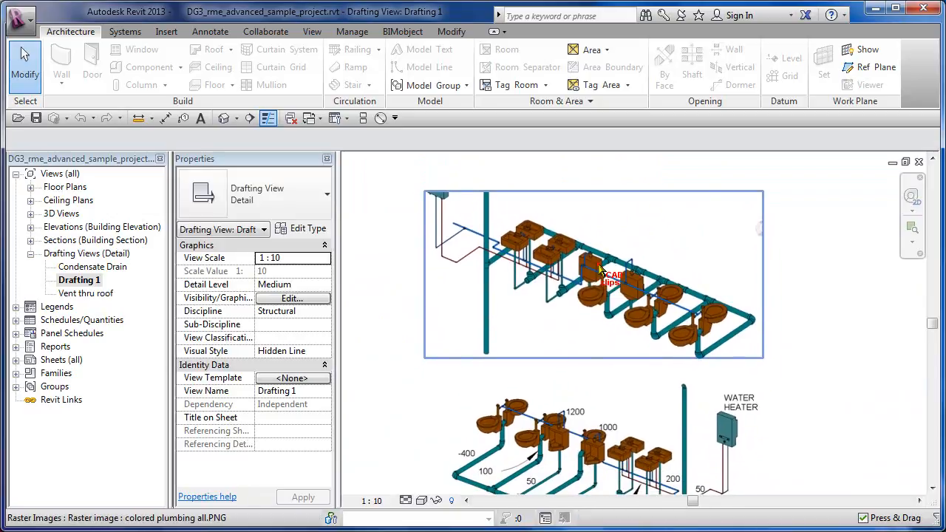
Select both plumbing raster images in the Drafting 1 view and copy them to the clipboard.
click(599, 265)
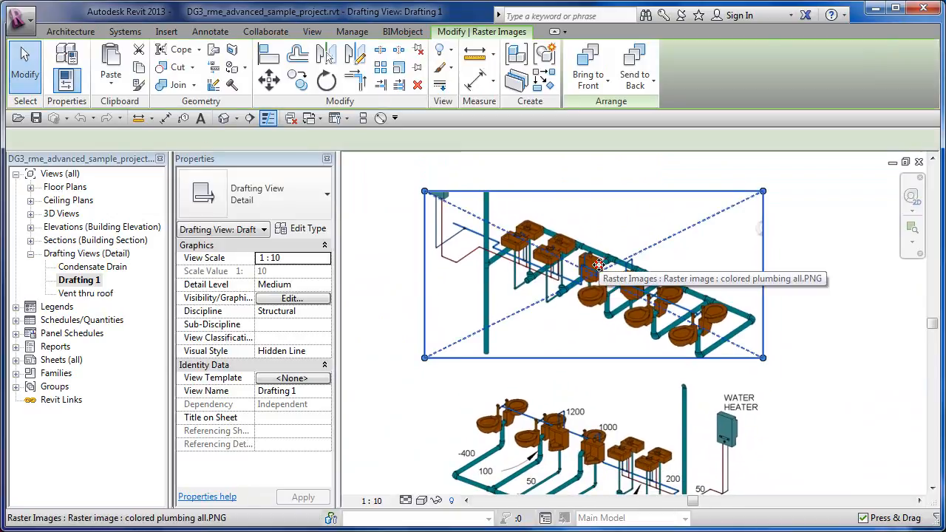
ctrl+click(828, 292)
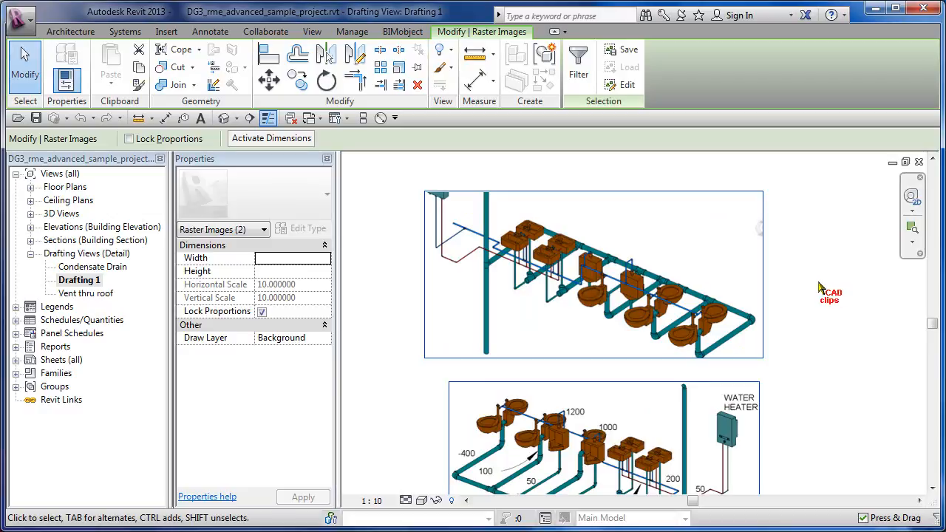
Close the hidden windows and switch to the 3D Plumbing view of the DG2 project.
click(290, 118)
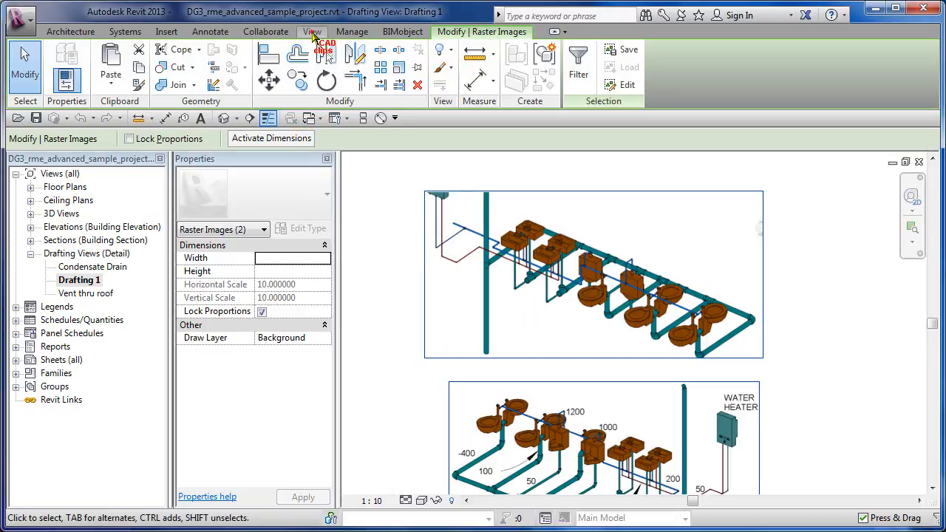
click(312, 31)
click(749, 77)
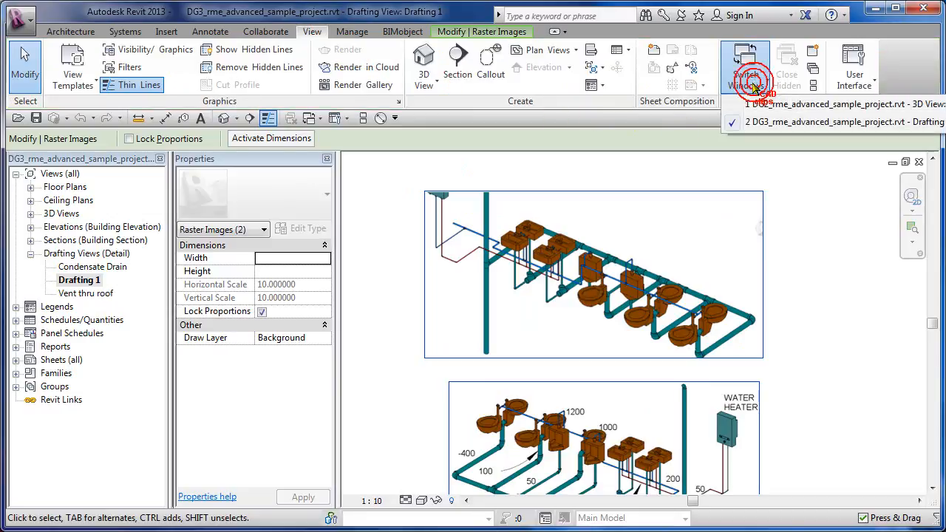
click(779, 108)
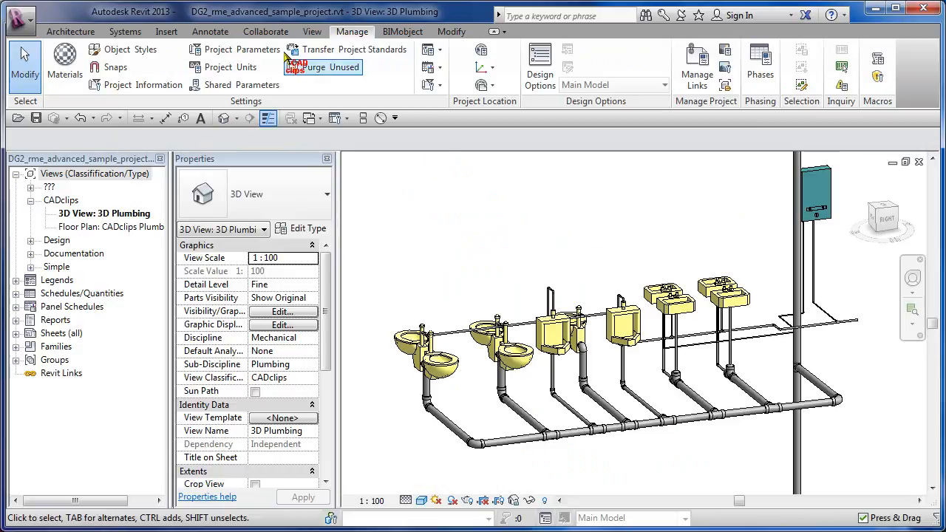
Create a new drafting view named Drafting 1 at 1:10 scale in the DG2 project.
click(312, 32)
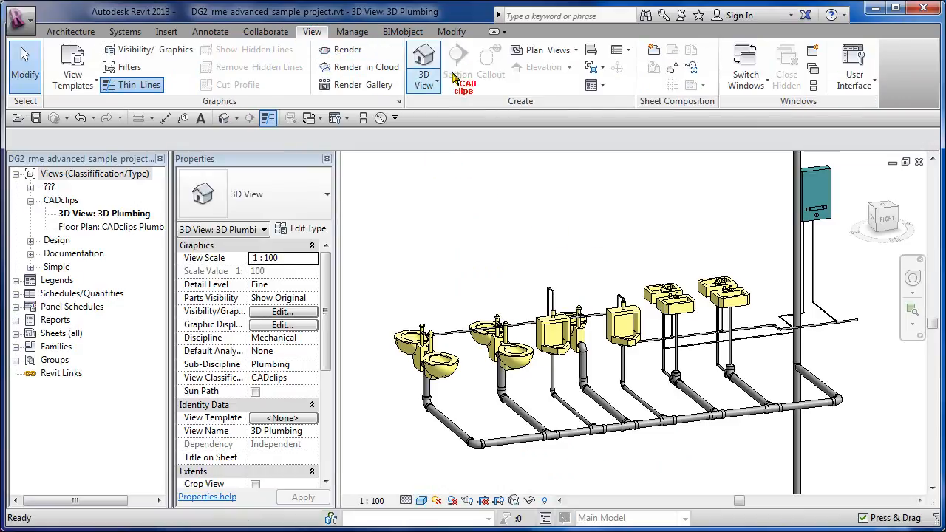
click(591, 51)
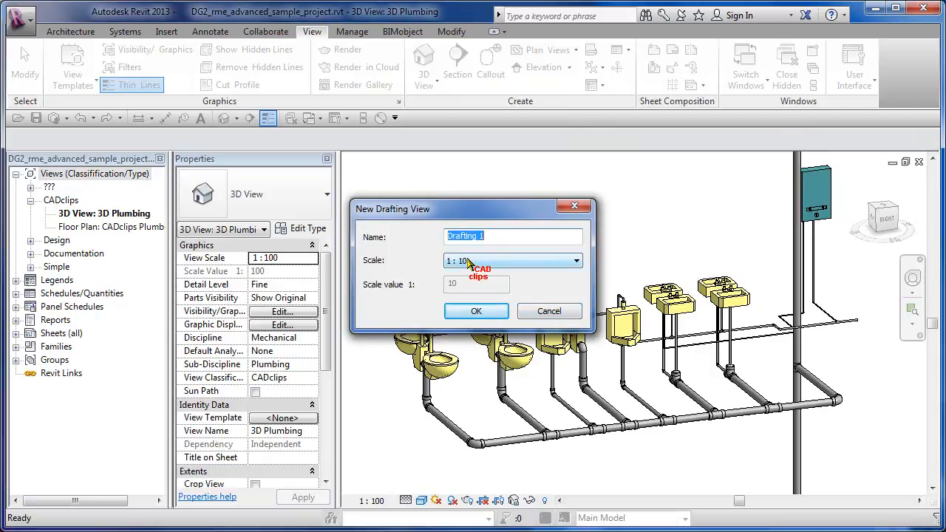
click(493, 311)
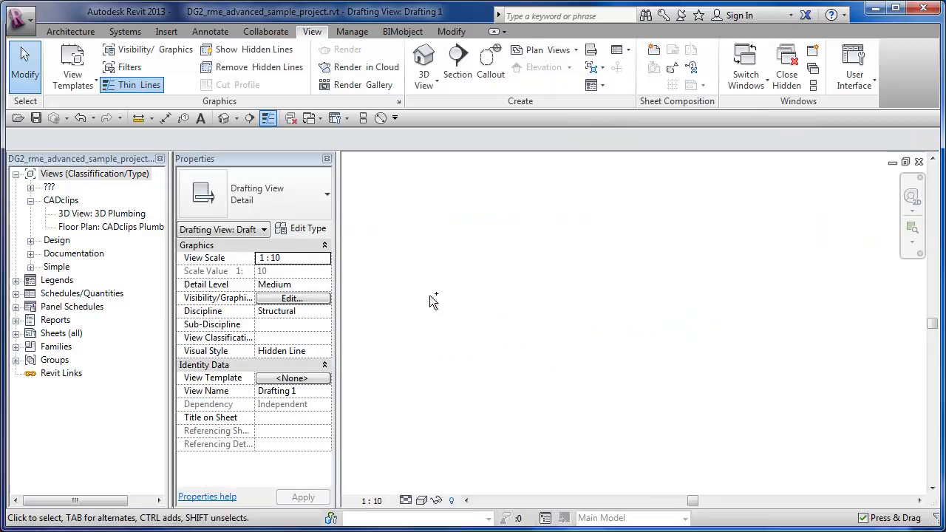
Paste the two copied plumbing images into the new Drafting 1 view and finish placing them.
key(ctrl+v)
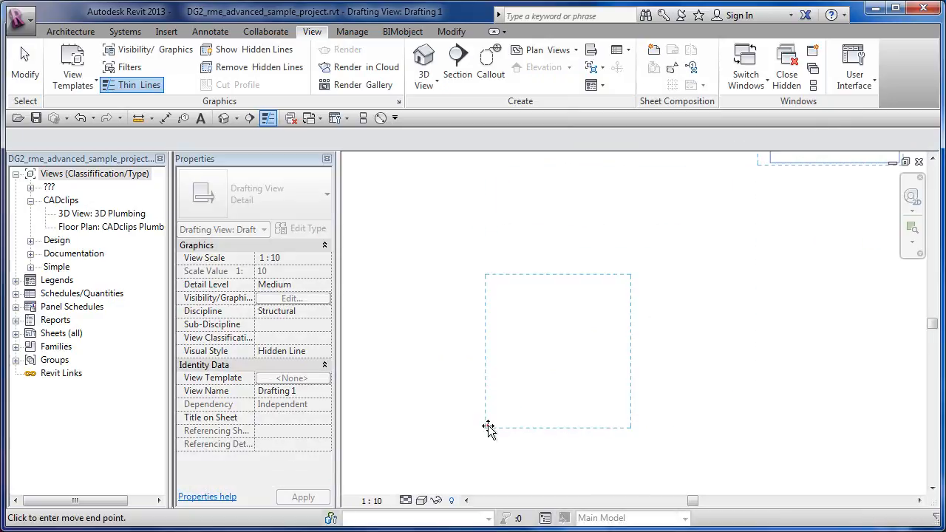
click(488, 426)
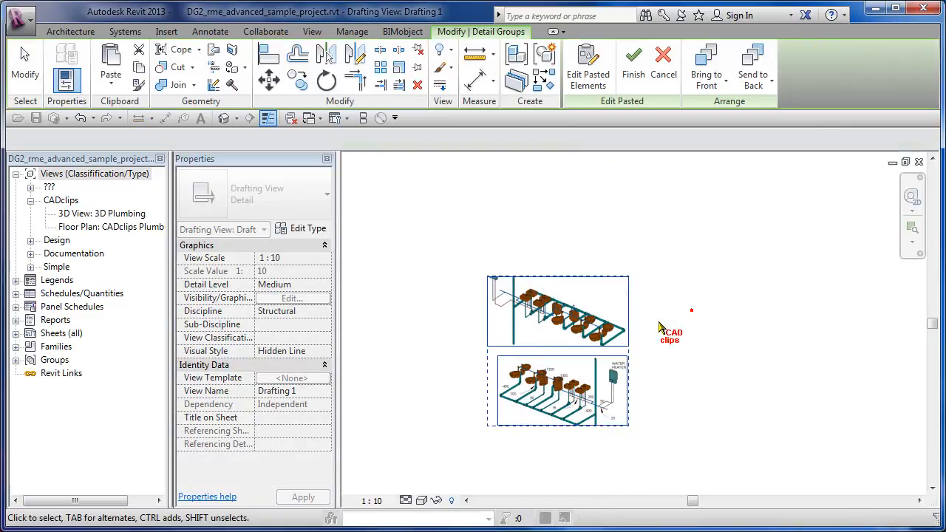
click(692, 310)
Move the colored plumbing all image farther away from the annotated image beneath it.
scroll(657, 317, up, 3)
drag(556, 332, 734, 287)
scroll(587, 286, up, 2)
drag(587, 283, 558, 318)
middle_drag(735, 320, 788, 268)
click(734, 346)
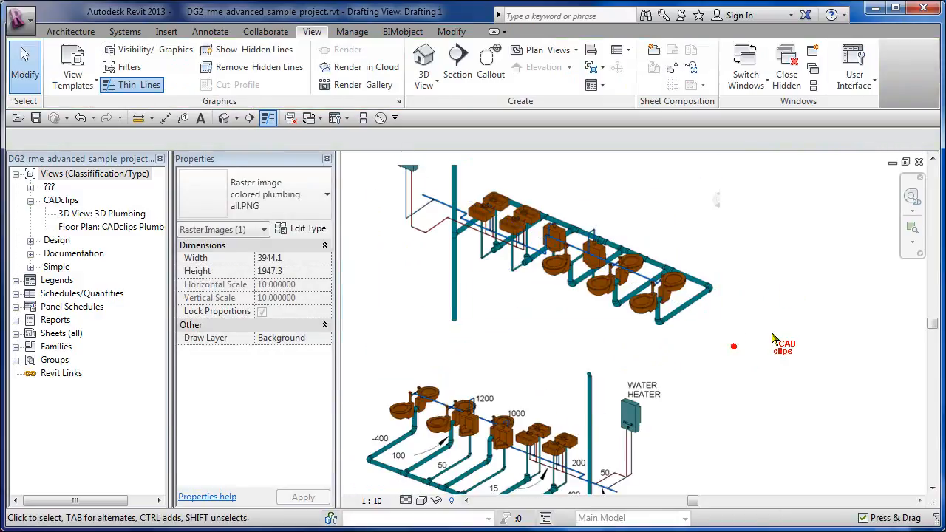
Examine the pipe sizes and offsets annotated around the sinks and water heater in the pasted image.
middle_drag(646, 430, 698, 382)
scroll(668, 409, up, 2)
middle_drag(779, 414, 830, 384)
scroll(829, 384, up, 2)
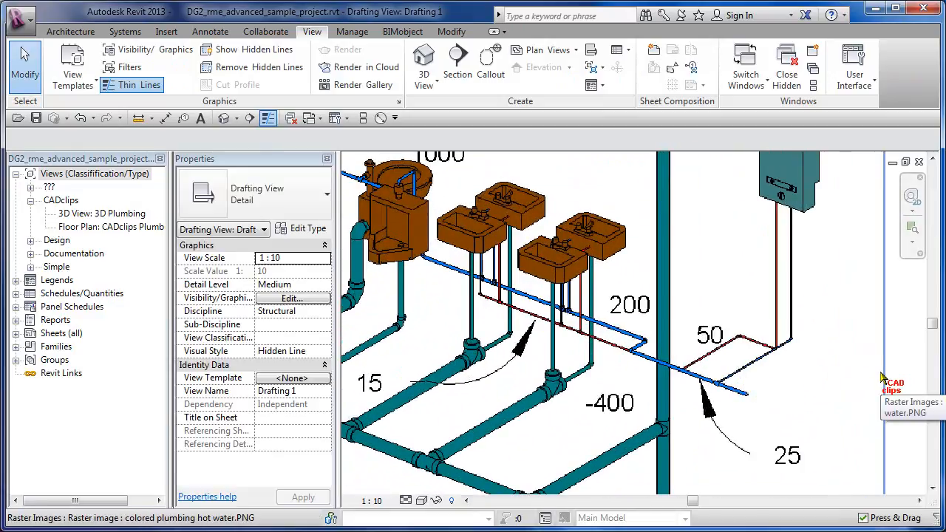
scroll(826, 382, down, 2)
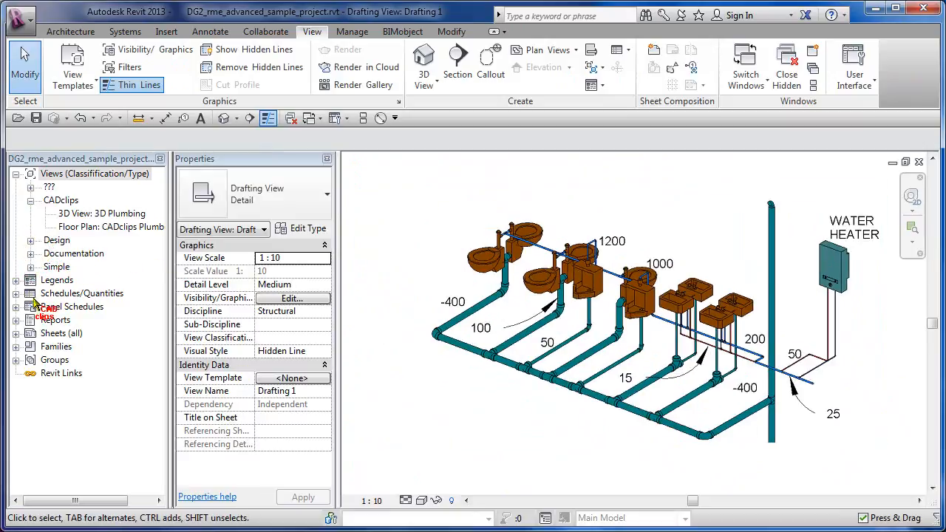
Find the unclassified Drafting 1 view in the ??? group and set its View Classification to CADclips.
click(31, 188)
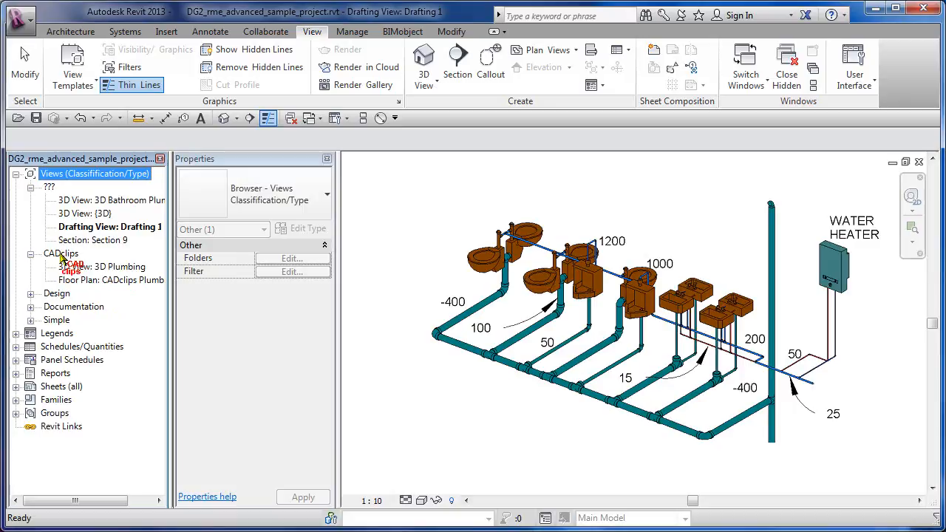
click(102, 229)
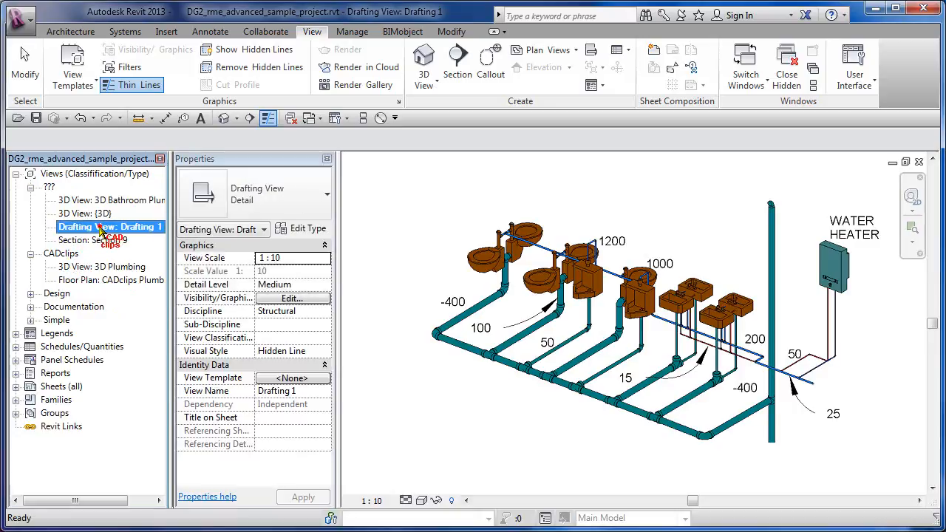
click(326, 339)
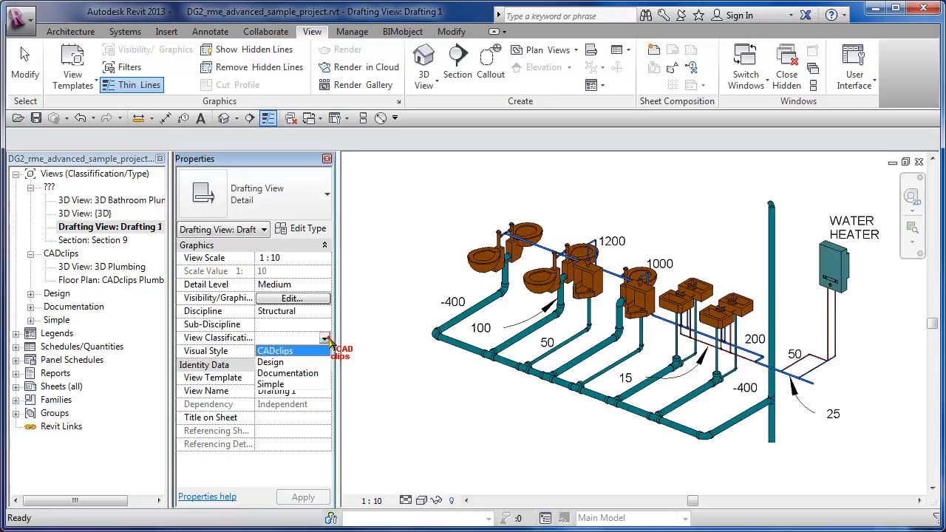
click(276, 353)
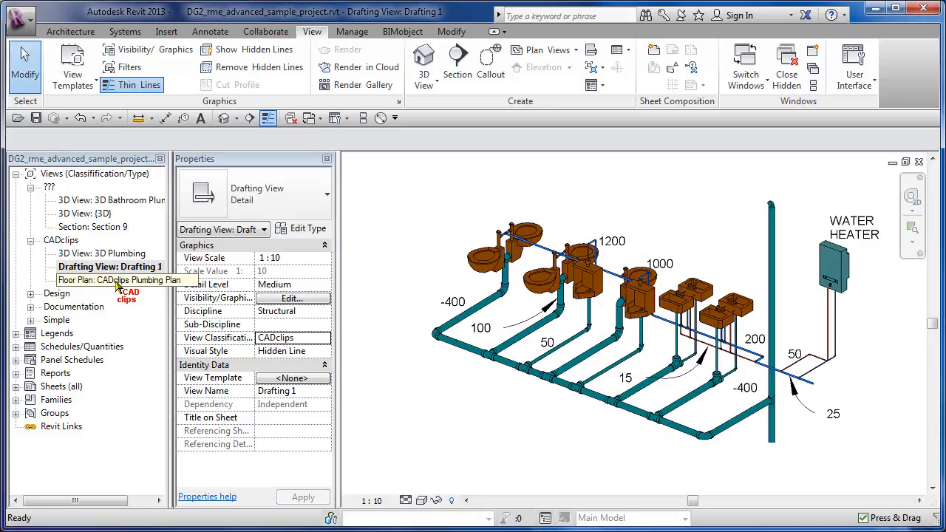
Open the 3D Plumbing view from the CADclips group.
scroll(579, 367, down, 3)
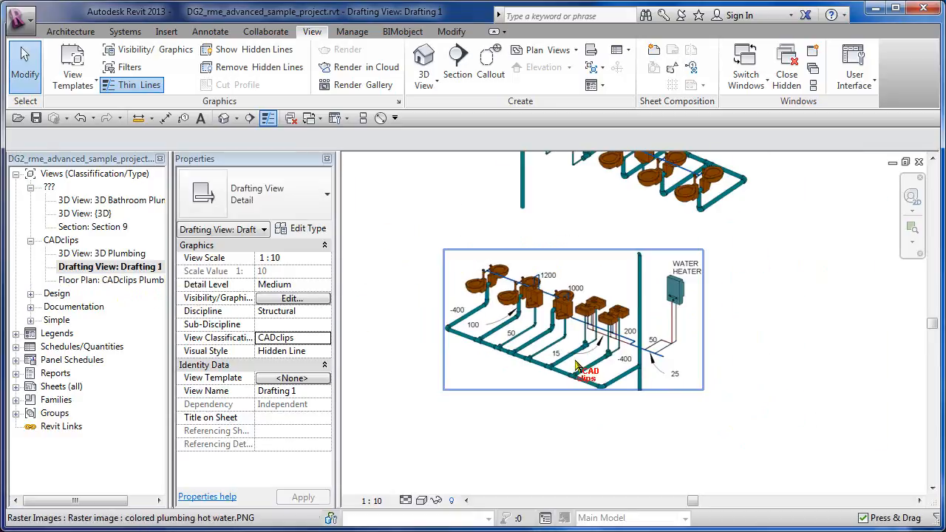
middle_drag(583, 374, 598, 465)
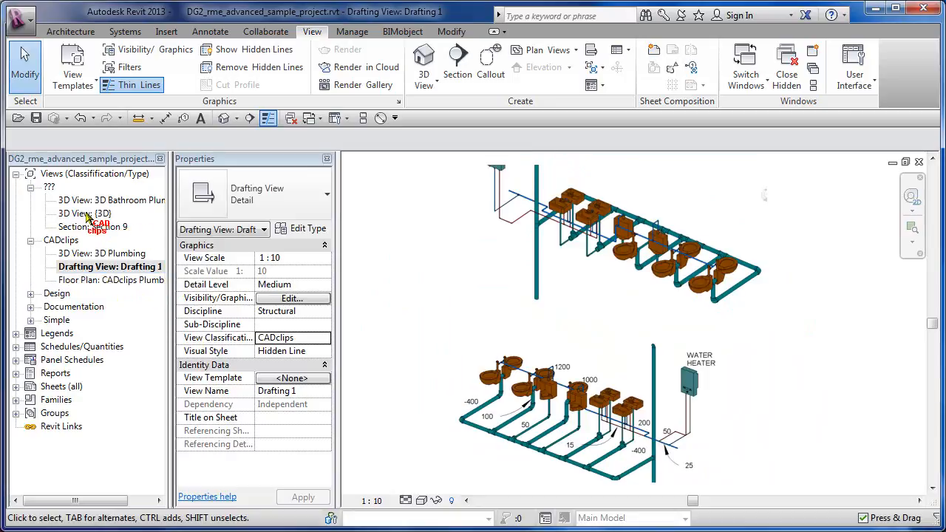
double_click(94, 254)
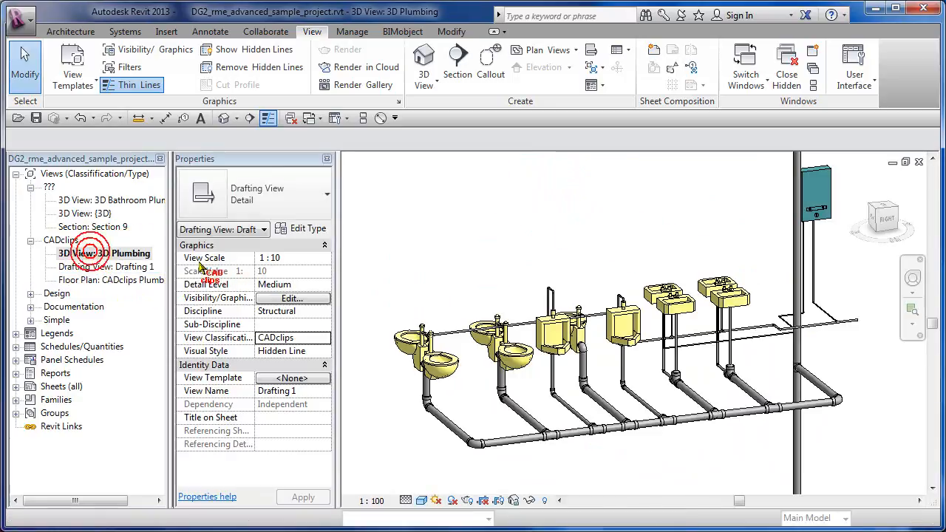
scroll(612, 354, down, 3)
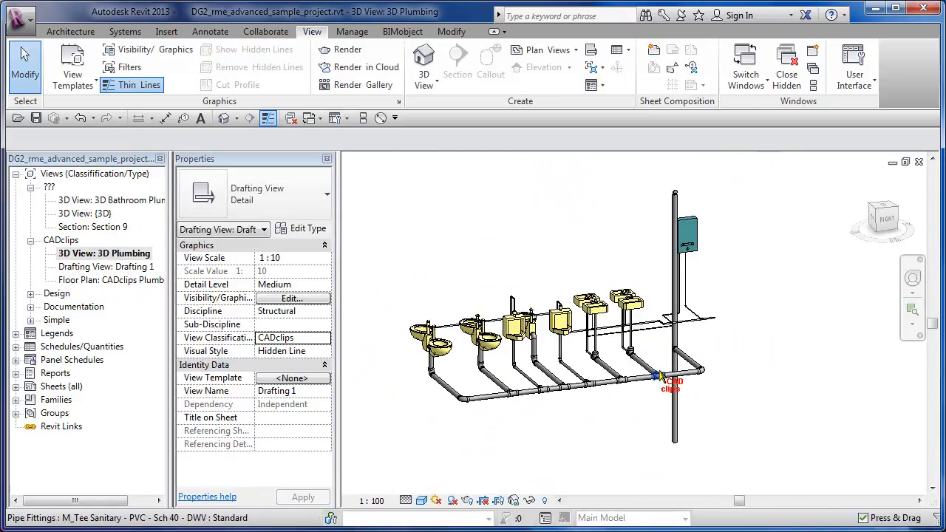
shift+middle_drag(690, 370, 715, 365)
drag(756, 286, 663, 377)
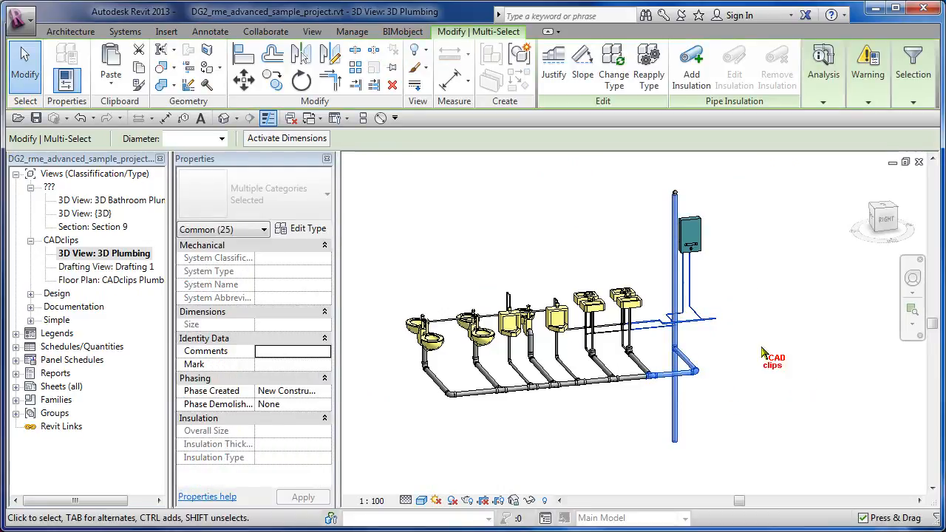
right_click(573, 259)
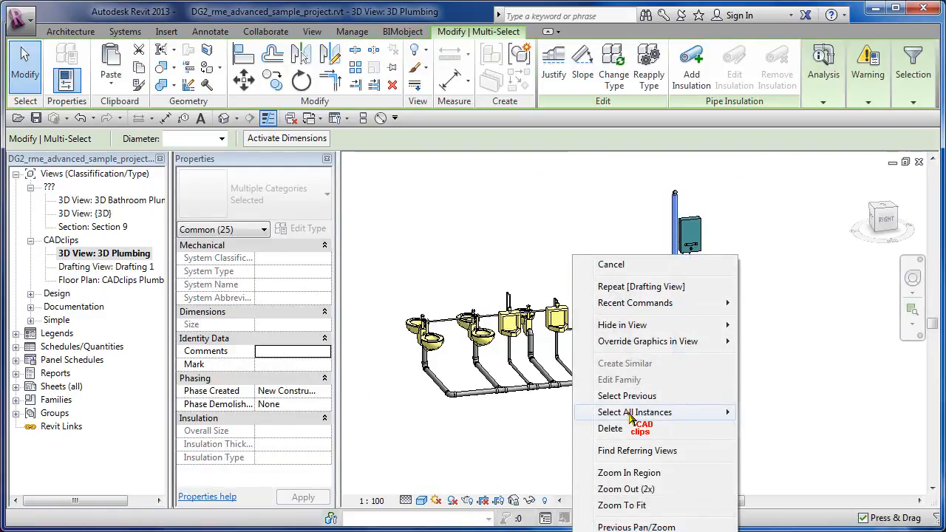
mouse_move(628, 414)
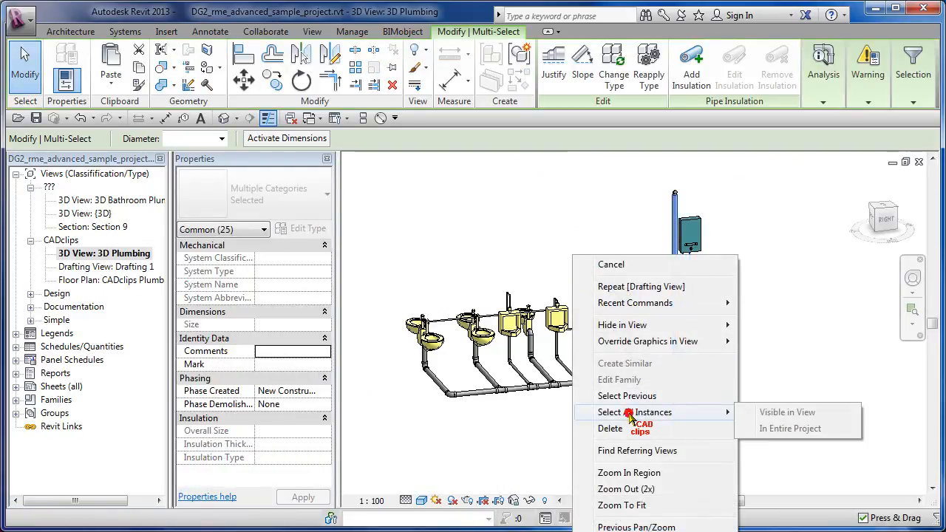
click(809, 427)
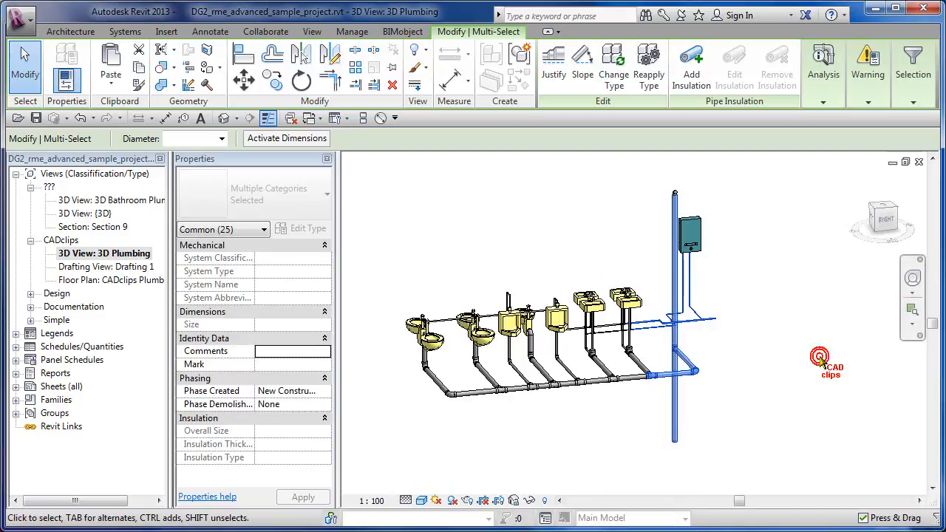
click(820, 358)
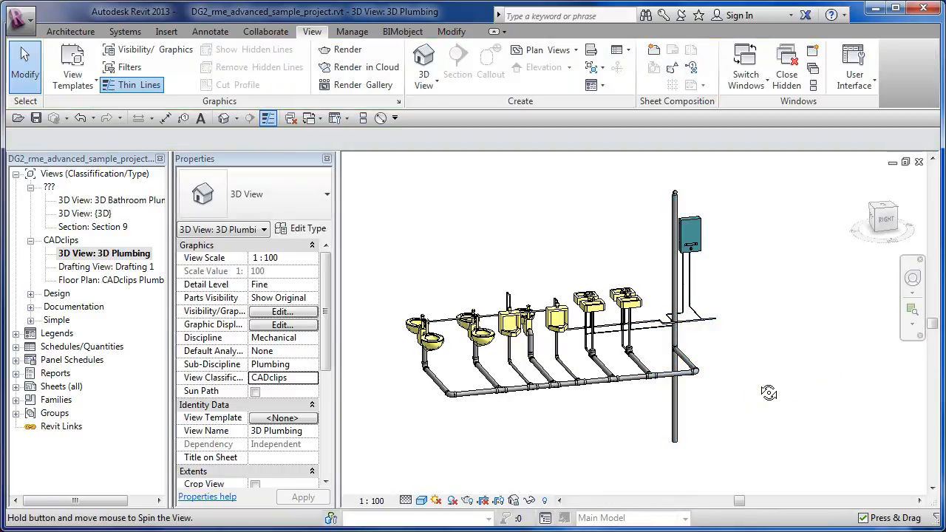
Select the whole plumbing layout, filter out the mechanical equipment and plumbing fixtures, and delete the remaining pipes and pipe fittings.
drag(769, 392, 729, 358)
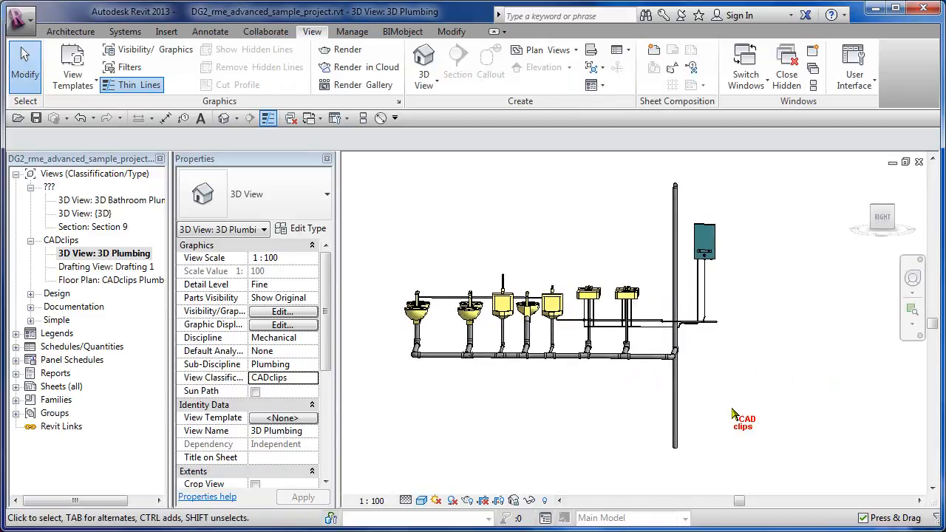
drag(732, 412, 765, 416)
drag(661, 326, 397, 458)
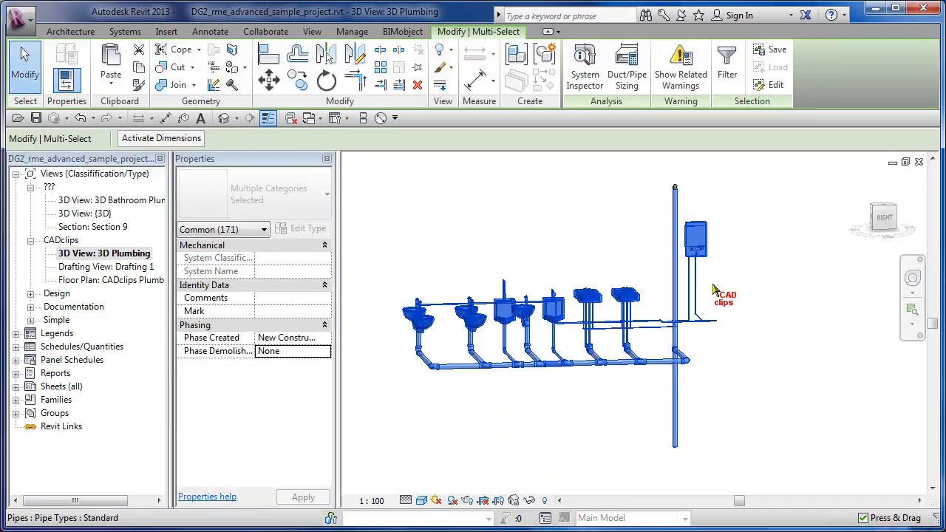
click(728, 65)
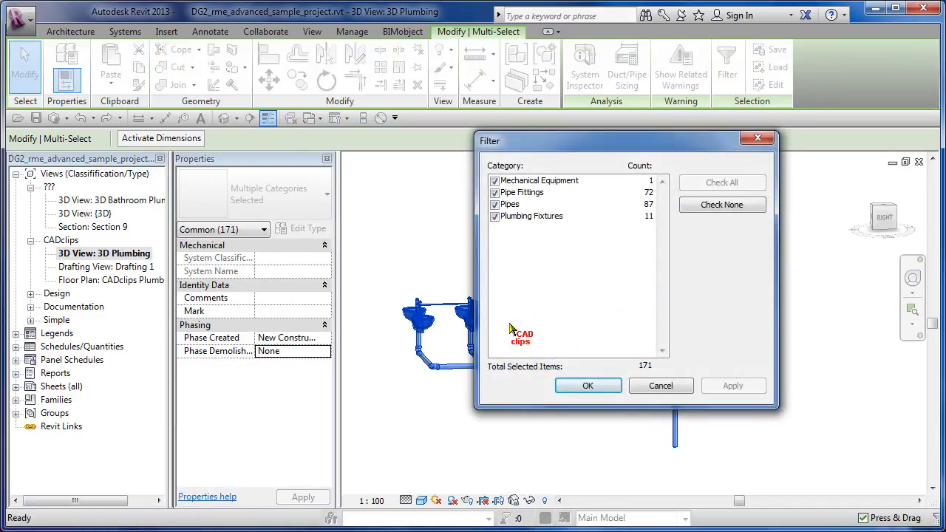
click(494, 216)
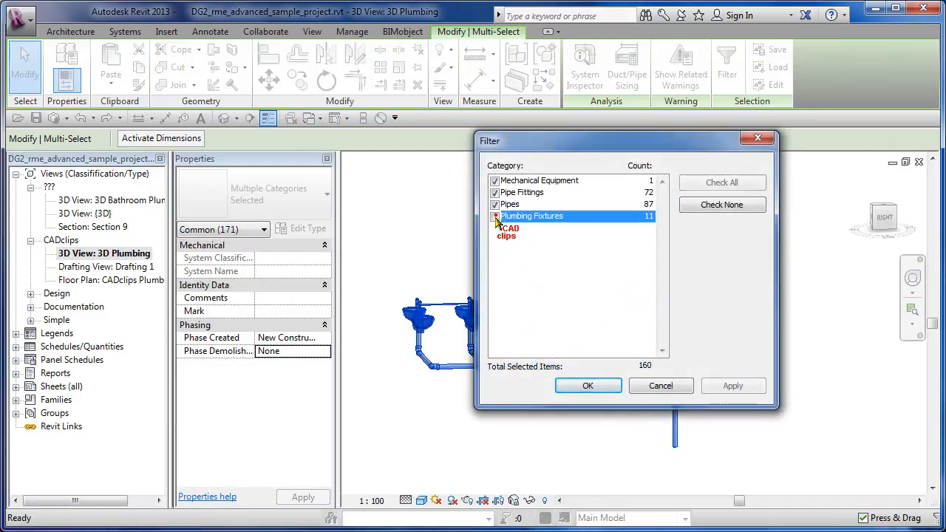
click(495, 180)
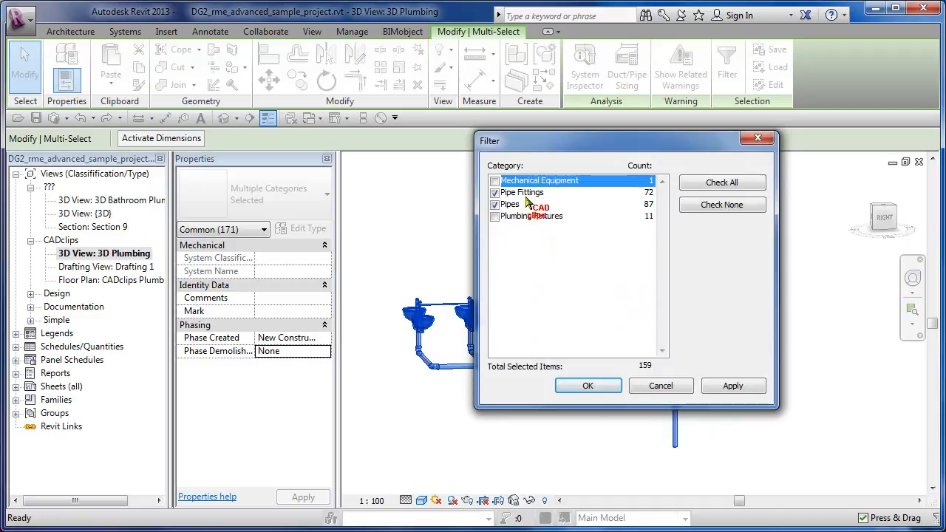
drag(613, 145, 206, 184)
click(184, 423)
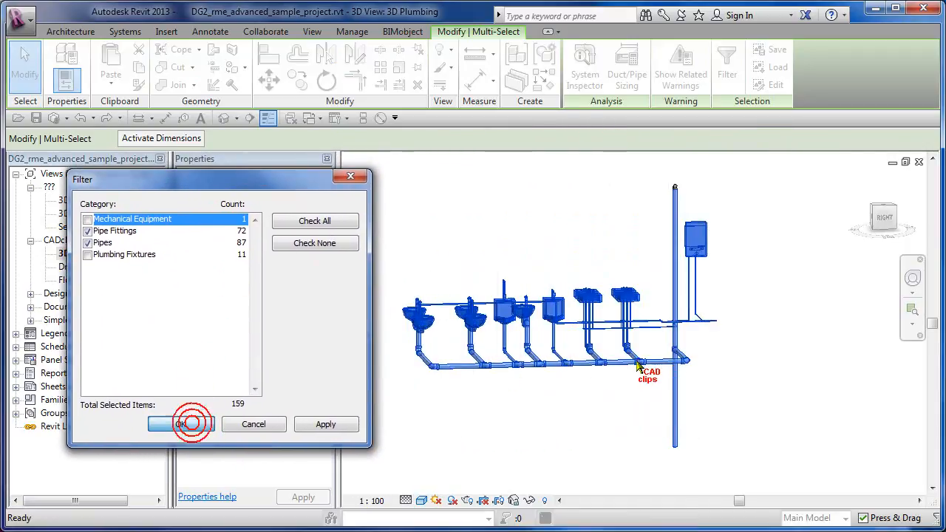
shift+middle_drag(601, 412, 673, 405)
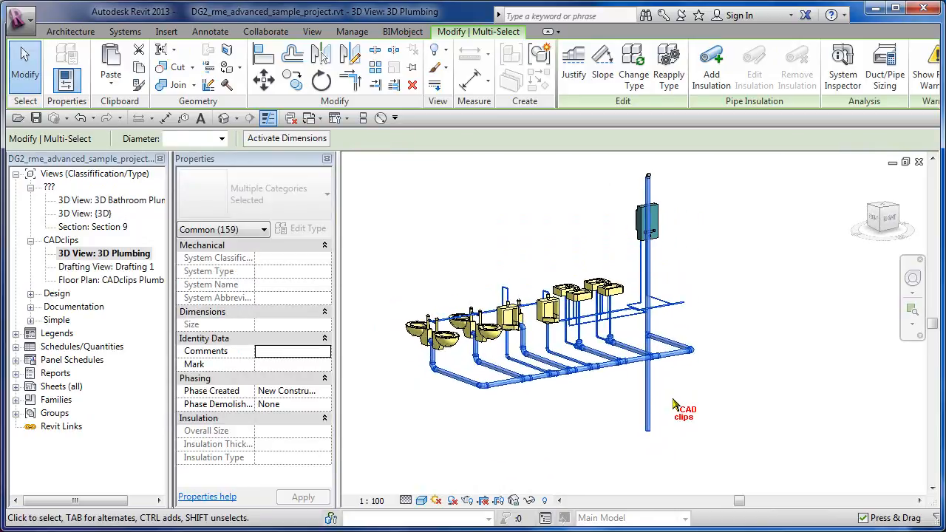
shift+middle_drag(747, 230, 700, 352)
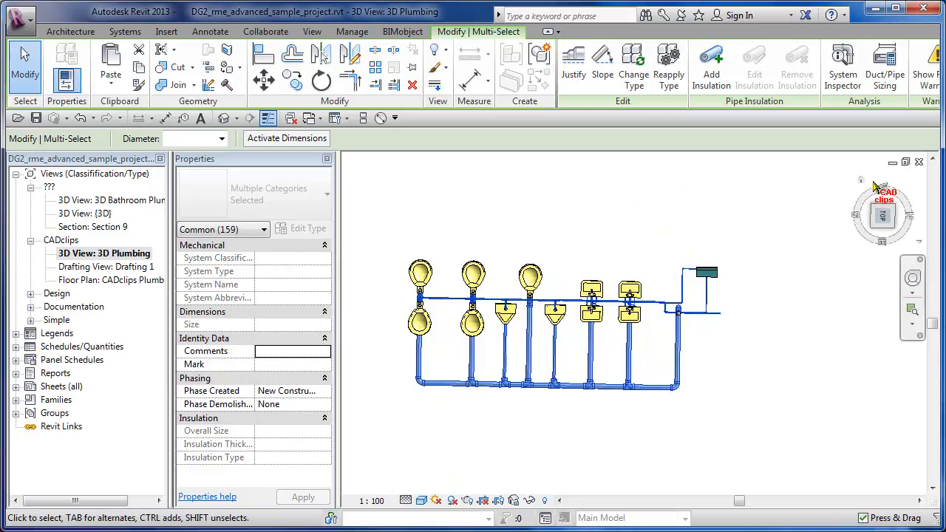
click(882, 216)
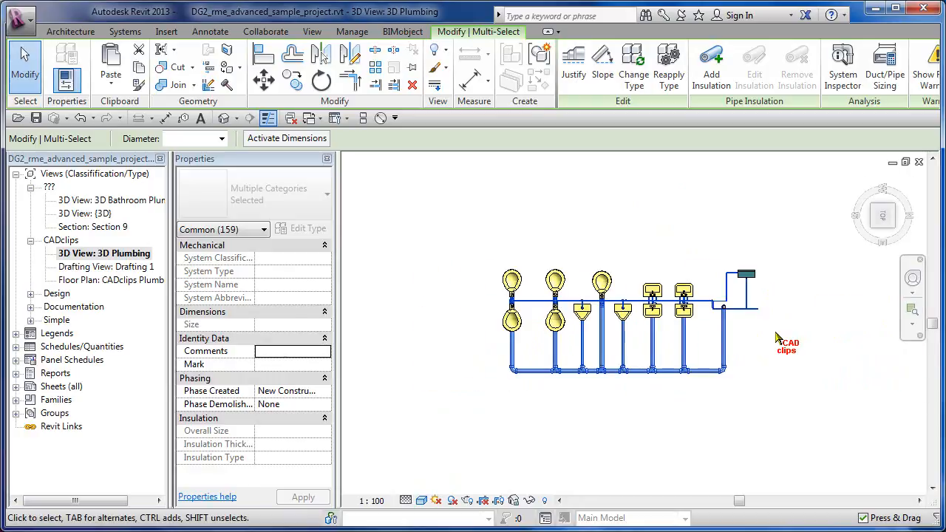
scroll(685, 318, up, 2)
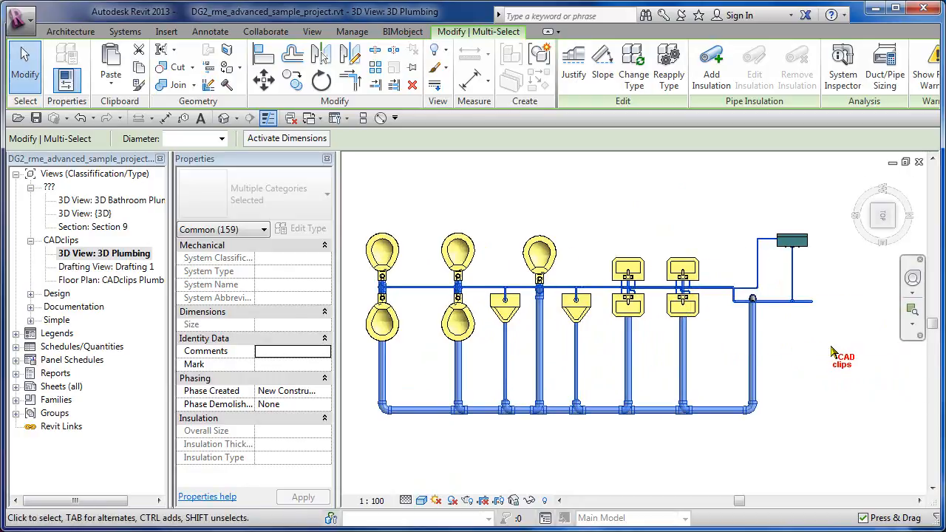
scroll(838, 363, up, 2)
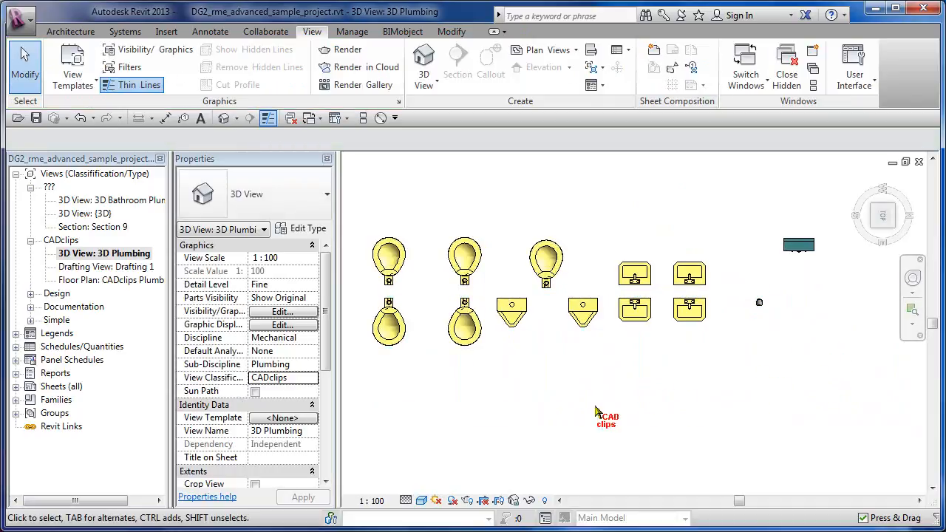
Delete the leftover grey fitting from the top of the vent stack, above the water heater.
shift+middle_drag(527, 434, 723, 360)
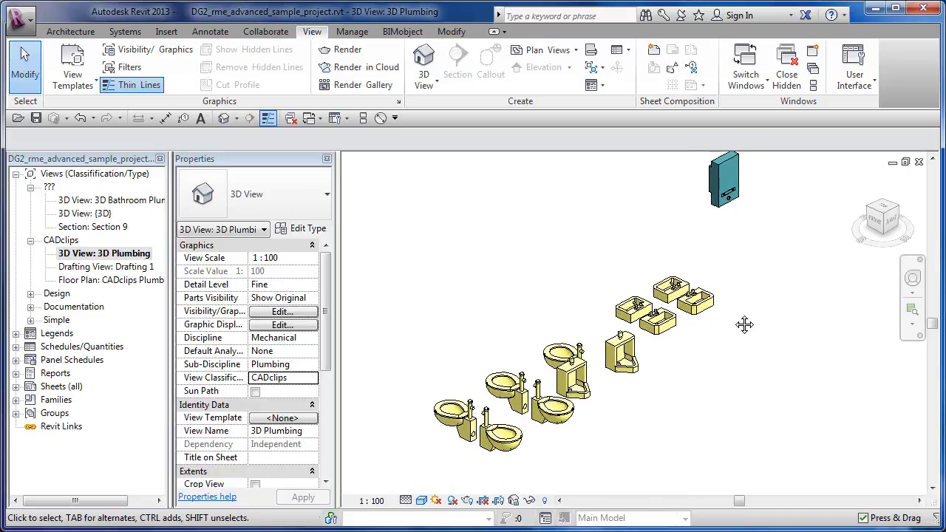
middle_drag(744, 326, 737, 369)
scroll(748, 192, up, 3)
middle_drag(755, 230, 763, 297)
scroll(736, 238, up, 1)
scroll(740, 238, up, 4)
drag(774, 222, 692, 314)
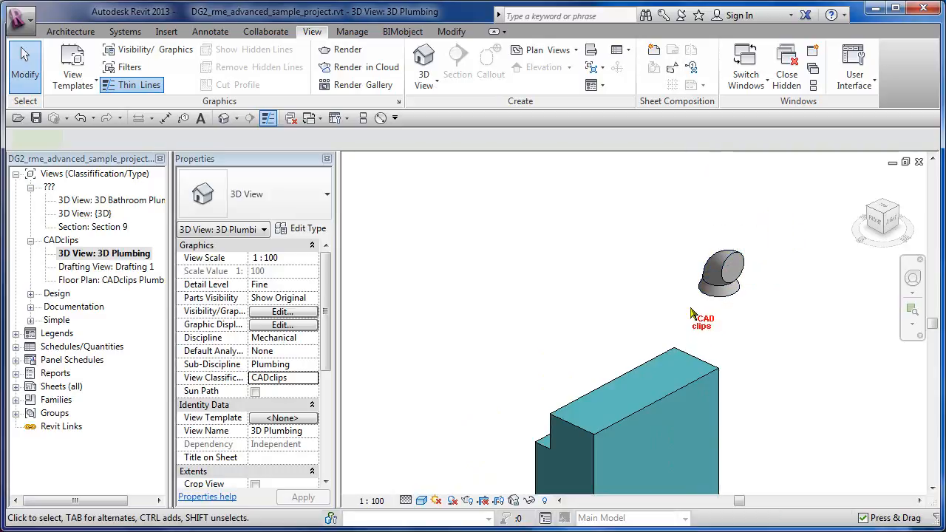
key(Delete)
Examine the remaining water heater, sinks, urinals and water closets in the 3D Plumbing view.
scroll(676, 318, down, 3)
middle_drag(712, 363, 744, 230)
scroll(716, 348, down, 2)
middle_drag(724, 354, 752, 258)
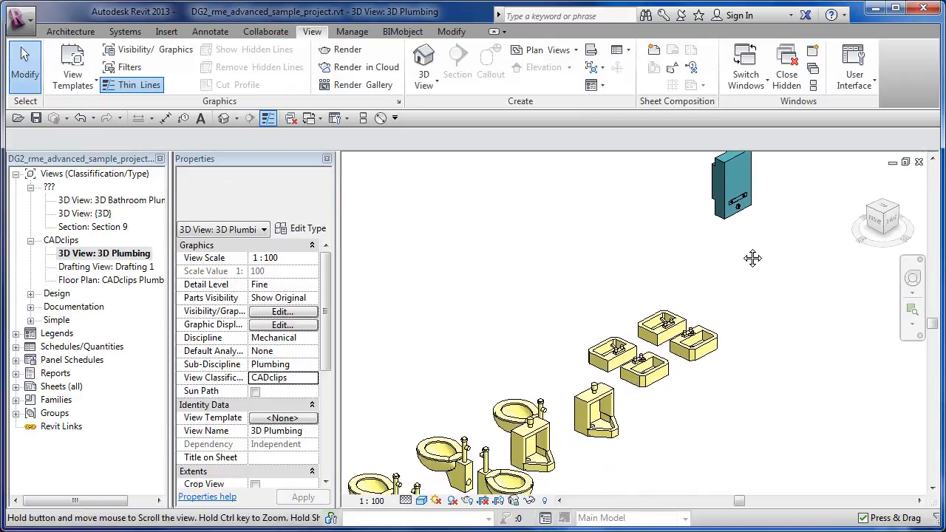
middle_drag(726, 334, 764, 266)
middle_drag(737, 355, 687, 412)
scroll(723, 355, down, 2)
scroll(682, 375, up, 2)
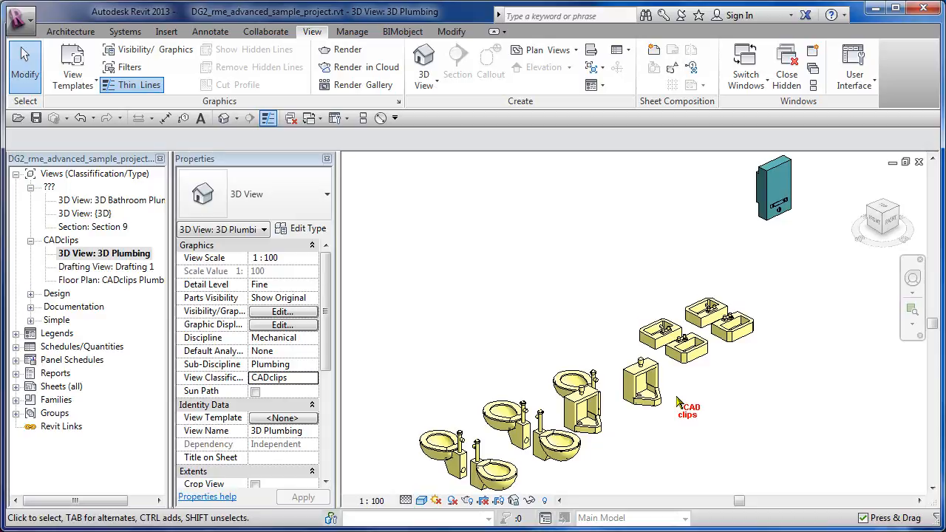